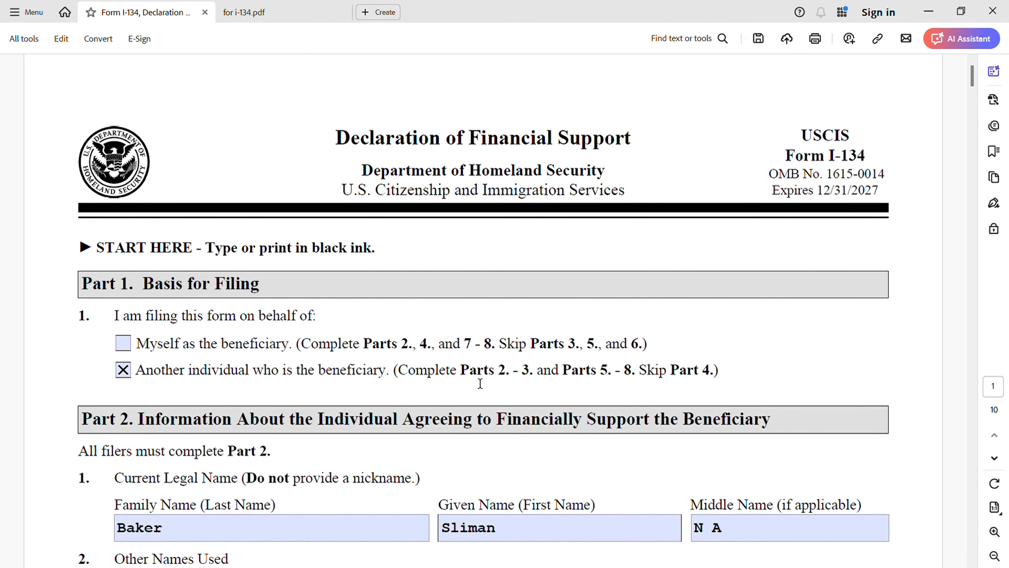
- Locate the edition date in Form I-134's page 1 footer and read the Edition Date guidance in for i-134.pdf
{"action": "scroll", "coordinate": [344, 458], "scroll_direction": "down", "scroll_amount": 15}
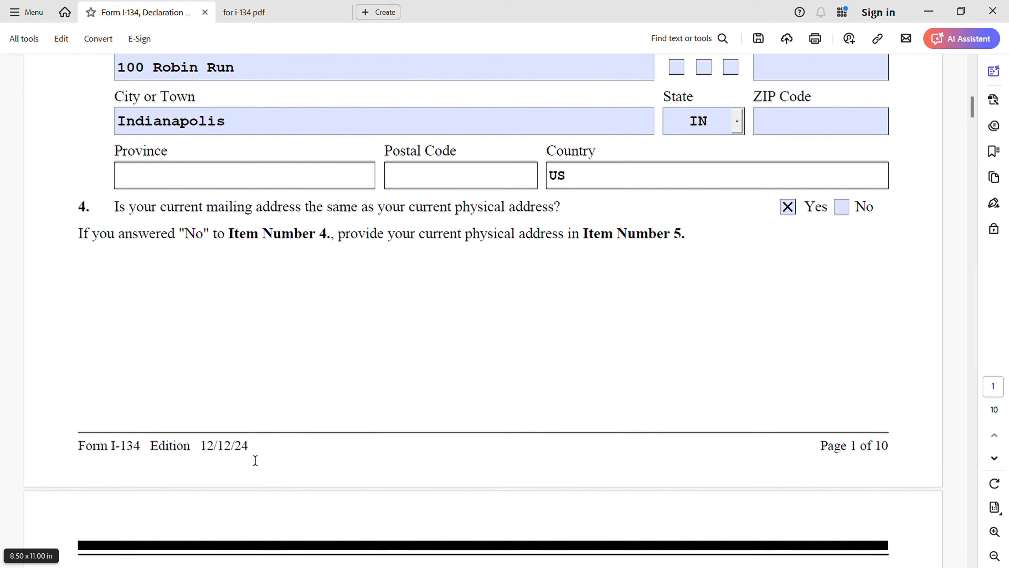
{"action": "scroll", "coordinate": [392, 397], "scroll_direction": "up", "scroll_amount": 8}
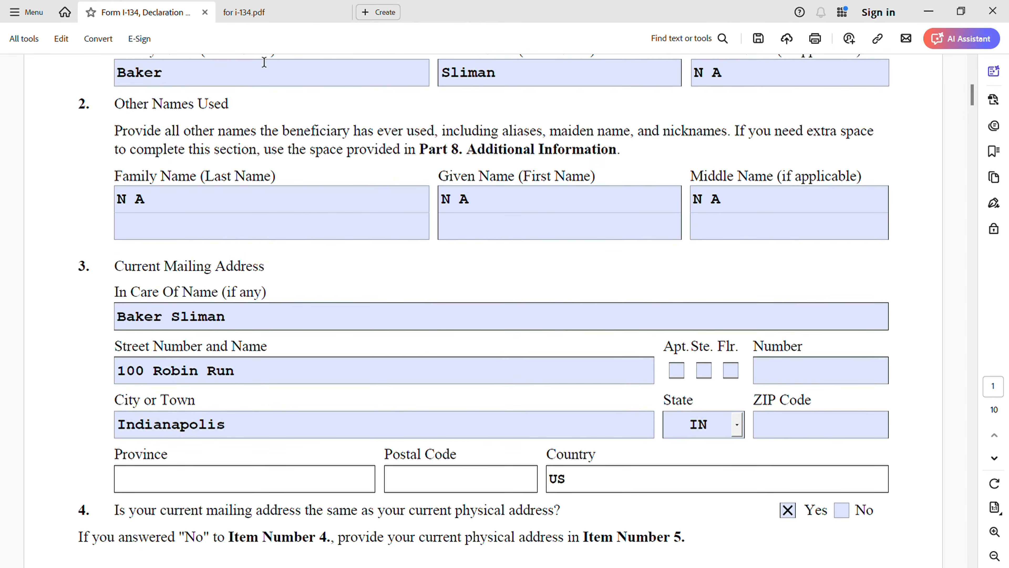
{"action": "left_click", "coordinate": [300, 13]}
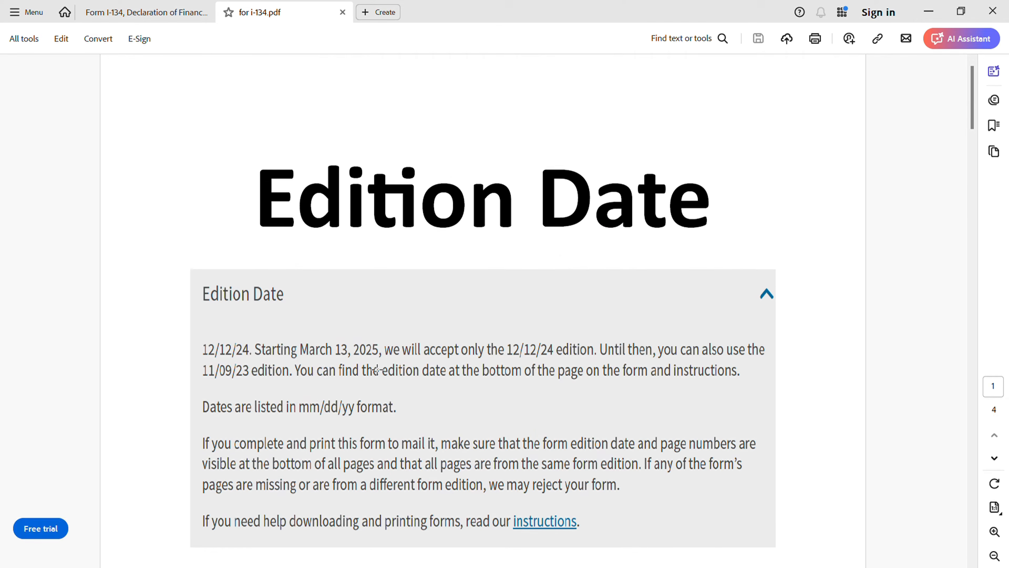
{"action": "scroll", "coordinate": [375, 369], "scroll_direction": "down", "scroll_amount": 1}
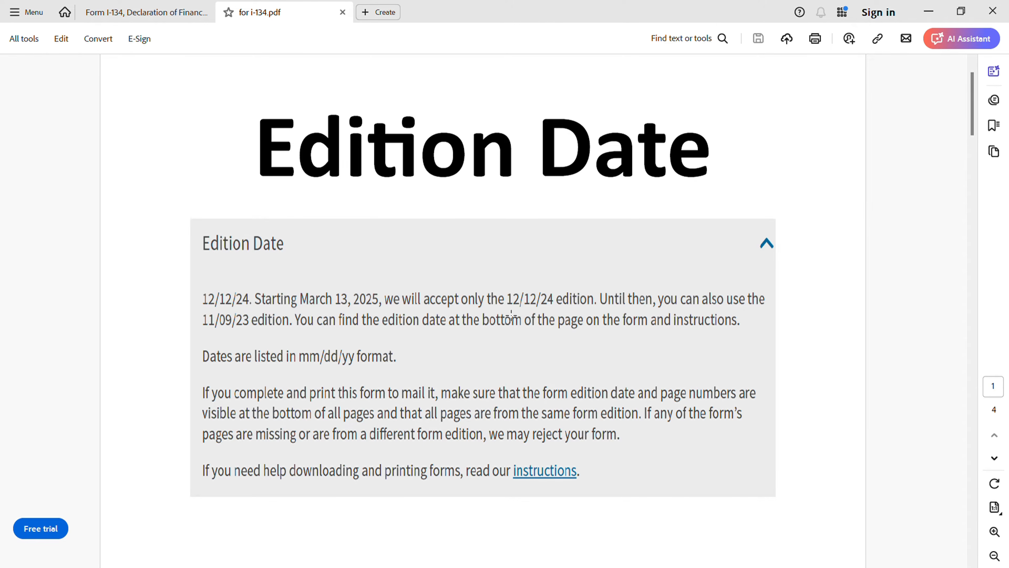
- Return to Form I-134, recheck the page 1 footer's edition date against the for i-134.pdf guidance, and go back to the form's beginning
{"action": "left_click", "coordinate": [162, 18]}
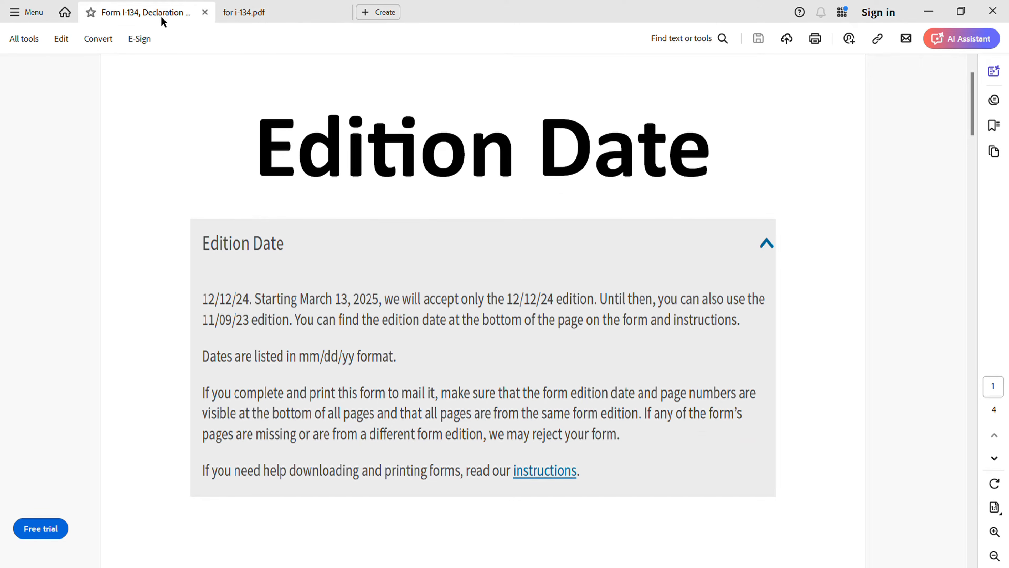
{"action": "left_click", "coordinate": [533, 319]}
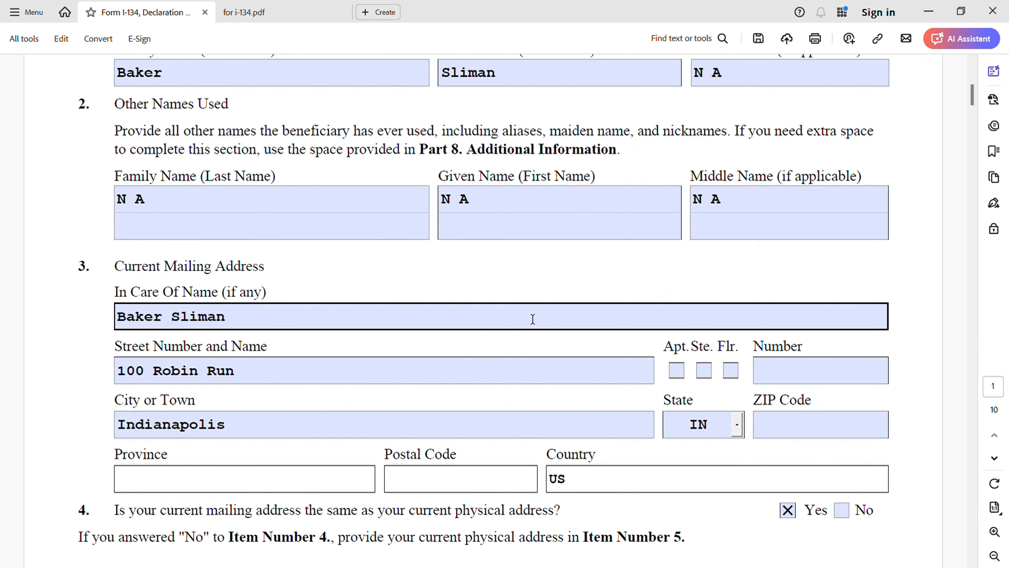
{"action": "scroll", "coordinate": [528, 317], "scroll_direction": "up", "scroll_amount": 5}
{"action": "scroll", "coordinate": [535, 314], "scroll_direction": "down", "scroll_amount": 6}
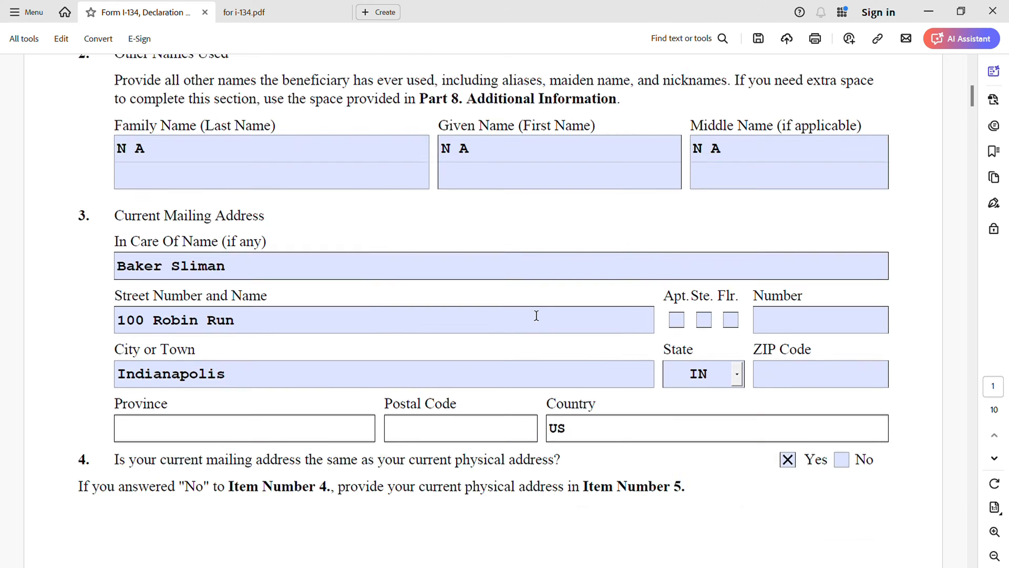
{"action": "scroll", "coordinate": [534, 316], "scroll_direction": "down", "scroll_amount": 5}
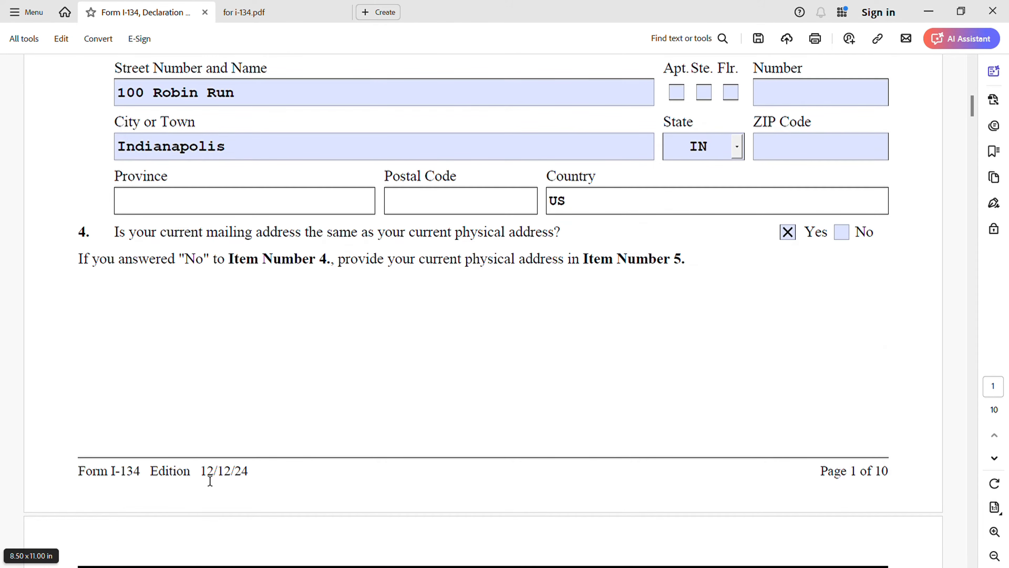
{"action": "scroll", "coordinate": [469, 445], "scroll_direction": "up", "scroll_amount": 9}
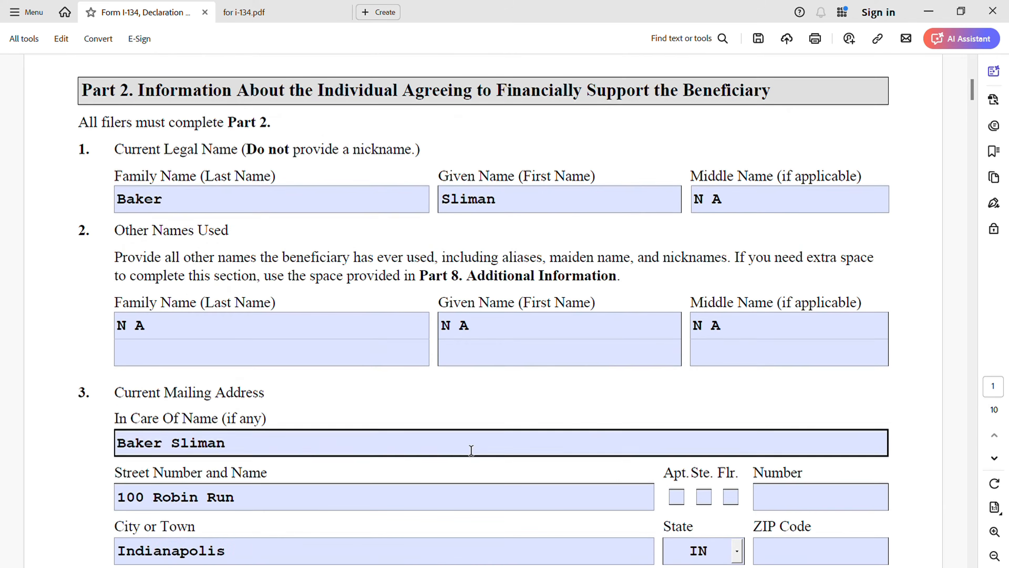
{"action": "scroll", "coordinate": [471, 450], "scroll_direction": "up", "scroll_amount": 7}
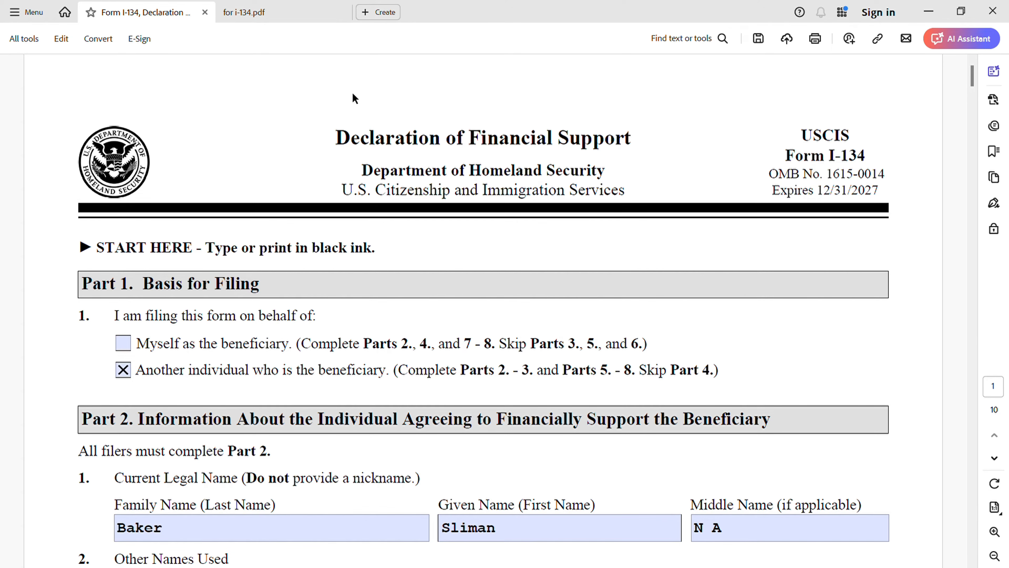
{"action": "left_click", "coordinate": [268, 17]}
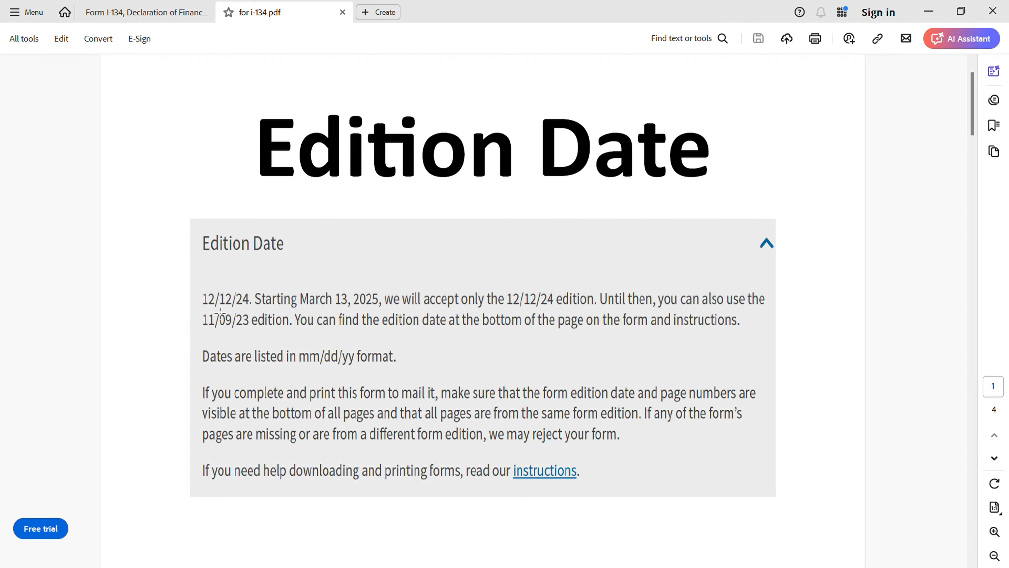
{"action": "left_click", "coordinate": [151, 18]}
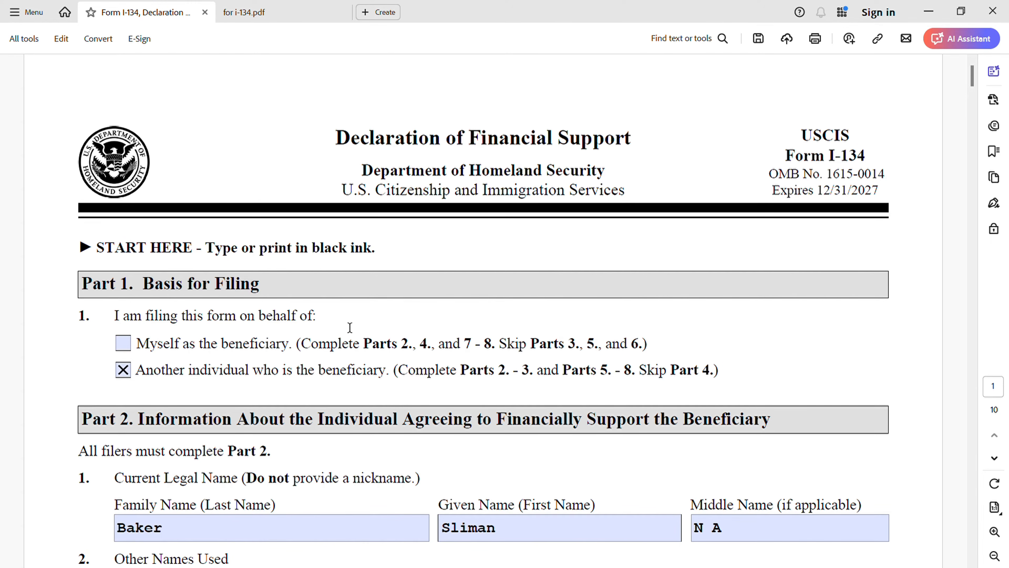
- Review the basis for filing in Part 1 and the legal name, other names and mailing address entries in Part 2
{"action": "scroll", "coordinate": [352, 327], "scroll_direction": "down", "scroll_amount": 1}
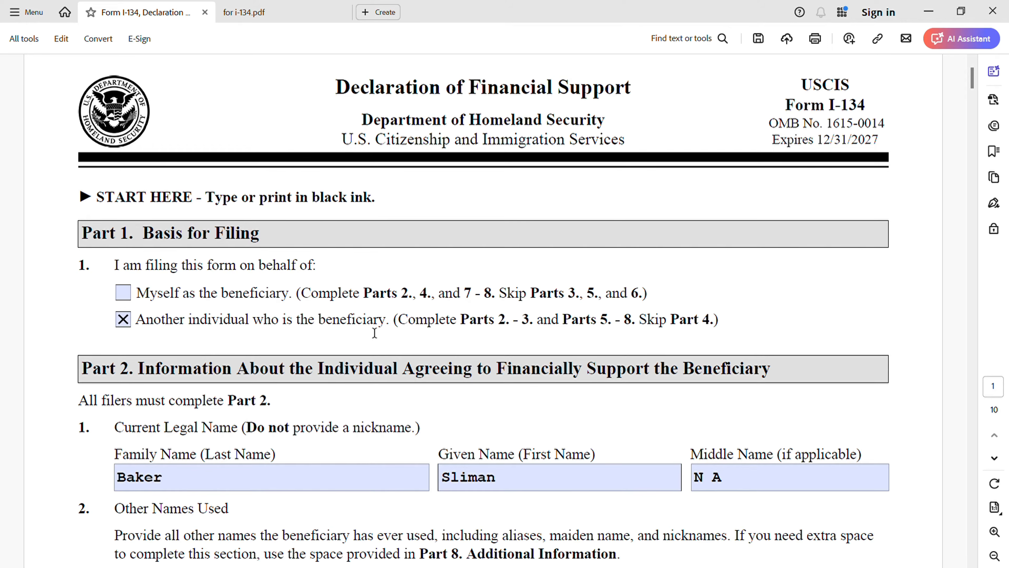
{"action": "scroll", "coordinate": [299, 342], "scroll_direction": "down", "scroll_amount": 1}
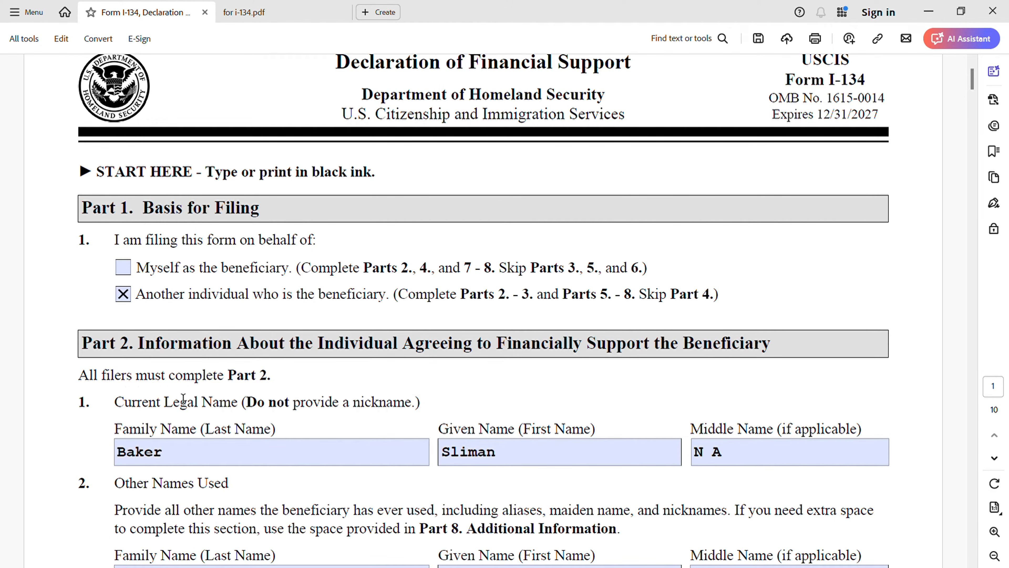
{"action": "scroll", "coordinate": [287, 397], "scroll_direction": "down", "scroll_amount": 3}
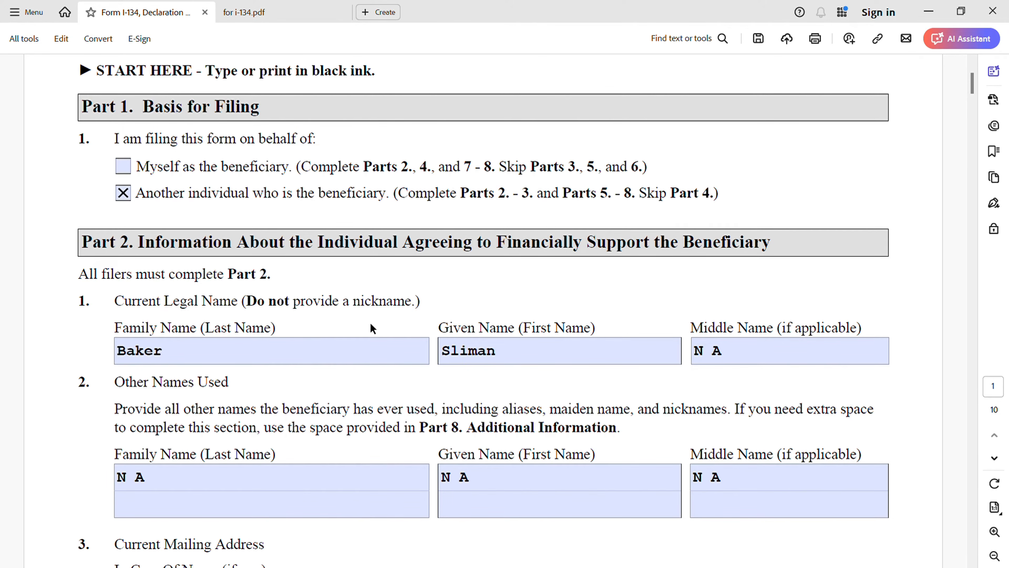
{"action": "left_click", "coordinate": [226, 354]}
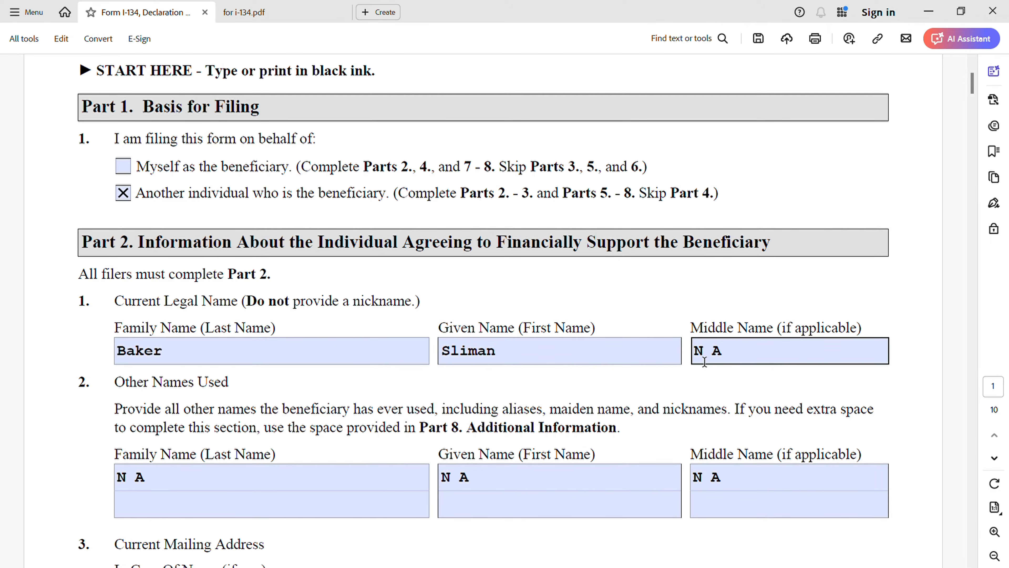
{"action": "scroll", "coordinate": [372, 407], "scroll_direction": "down", "scroll_amount": 1}
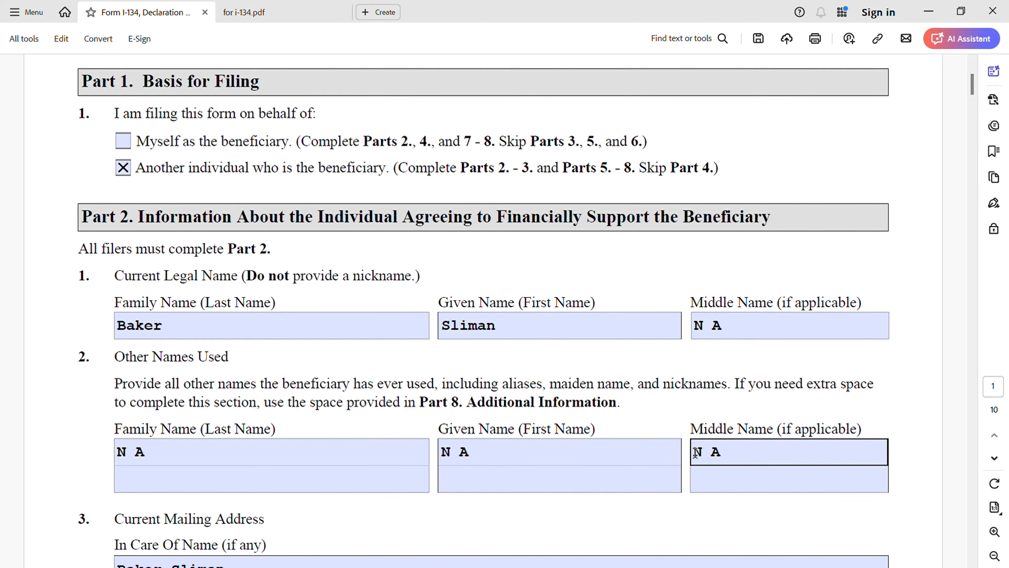
{"action": "scroll", "coordinate": [493, 481], "scroll_direction": "down", "scroll_amount": 1}
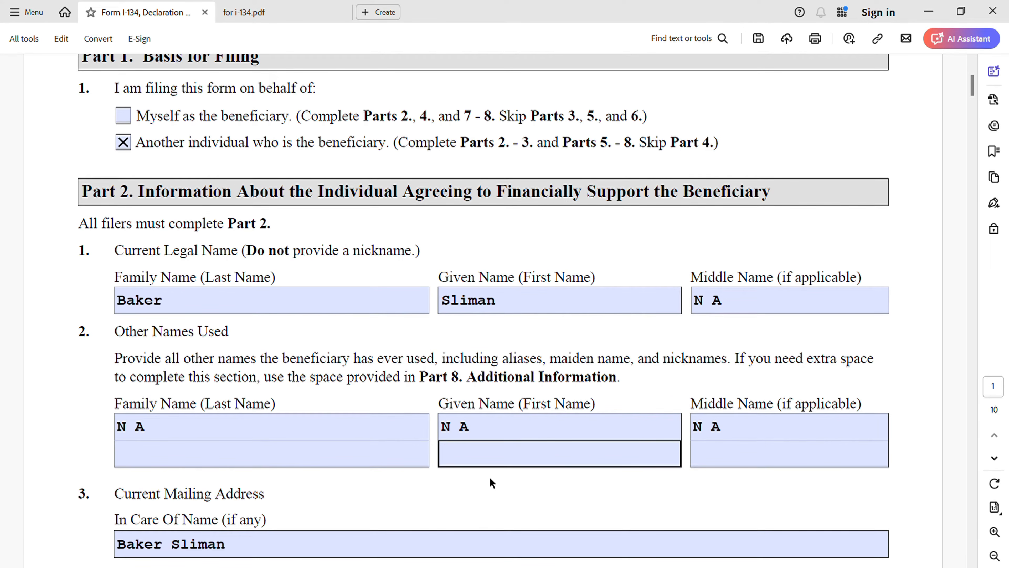
{"action": "scroll", "coordinate": [437, 480], "scroll_direction": "down", "scroll_amount": 7}
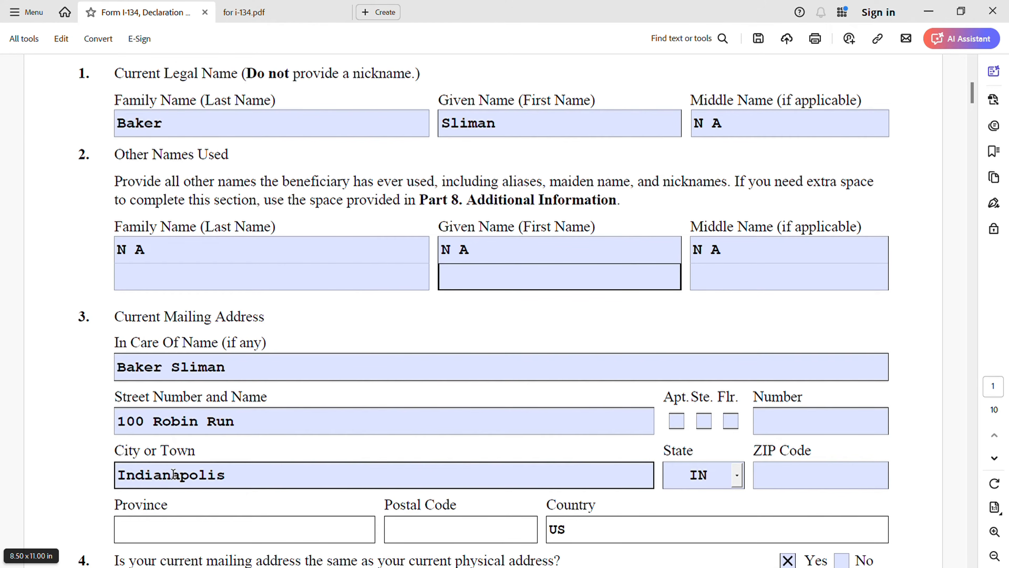
{"action": "scroll", "coordinate": [683, 473], "scroll_direction": "down", "scroll_amount": 1}
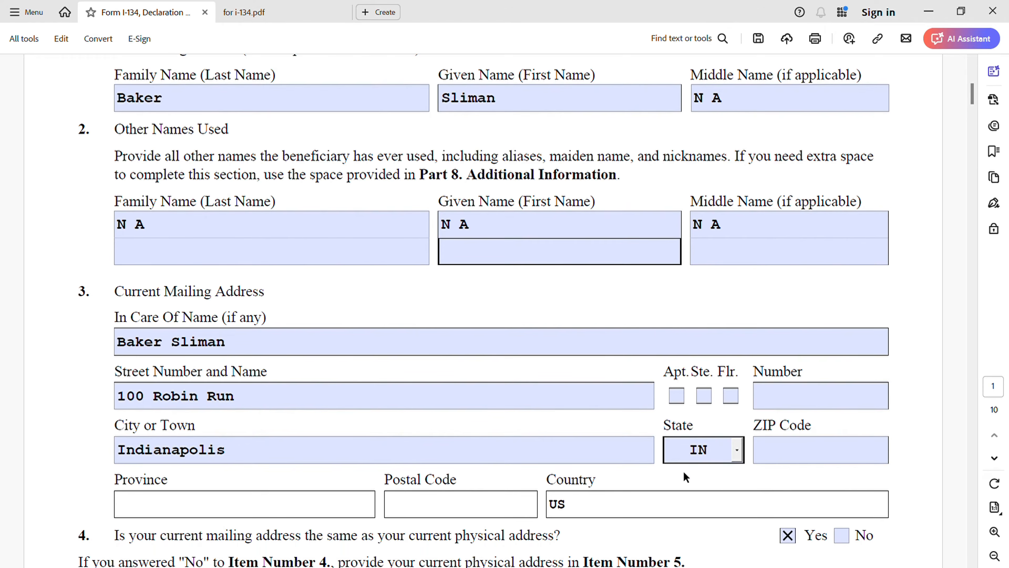
{"action": "scroll", "coordinate": [586, 496], "scroll_direction": "down", "scroll_amount": 3}
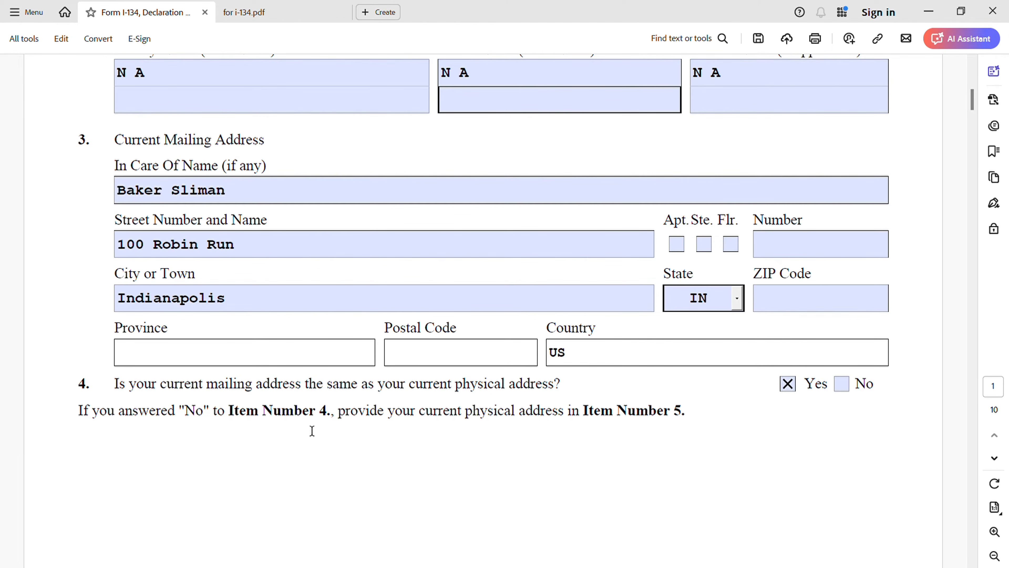
{"action": "scroll", "coordinate": [577, 446], "scroll_direction": "down", "scroll_amount": 5}
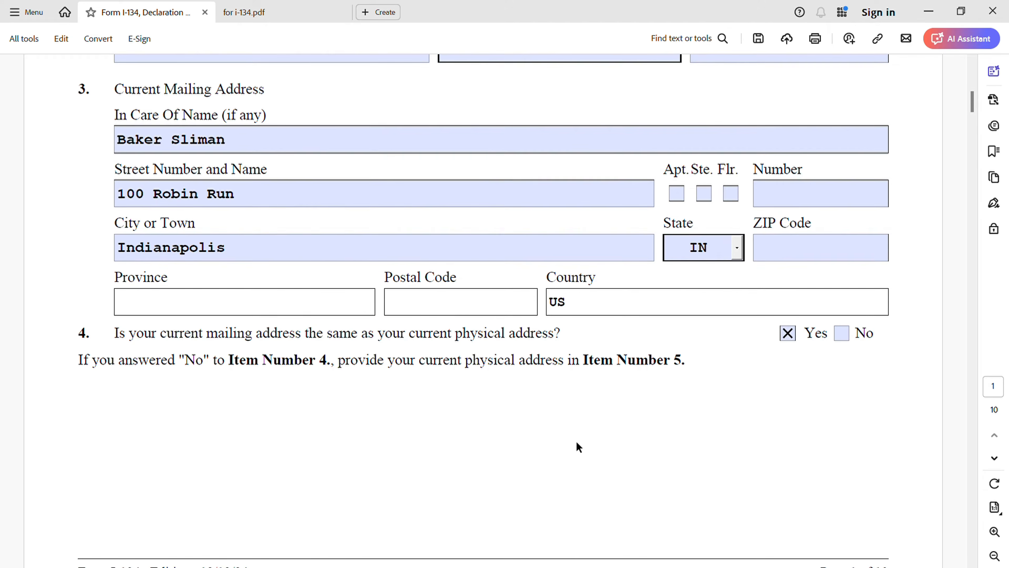
- Examine the page 2 entries for current physical address, date of birth and place of birth in Part 2
{"action": "scroll", "coordinate": [278, 443], "scroll_direction": "down", "scroll_amount": 3}
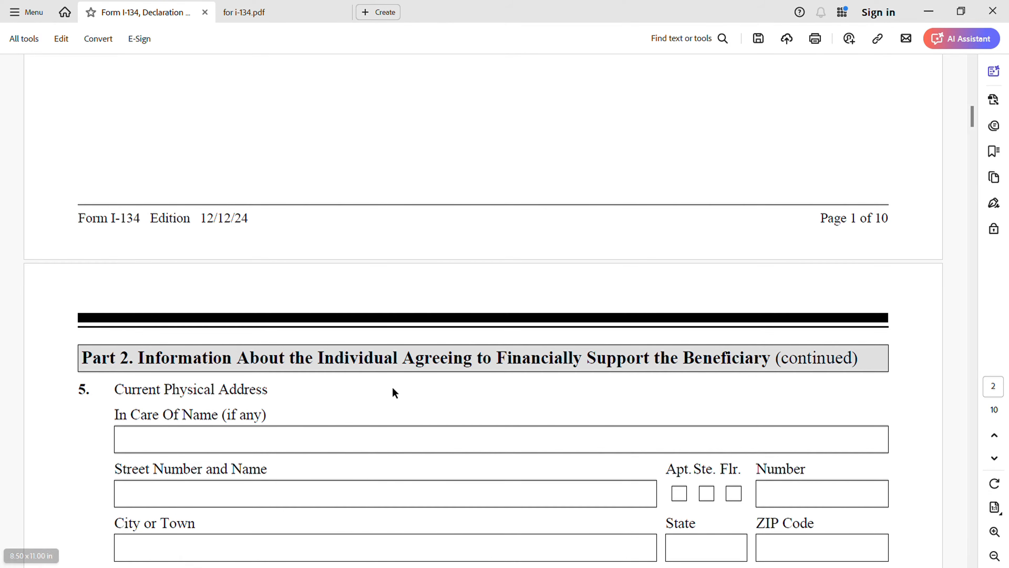
{"action": "scroll", "coordinate": [394, 390], "scroll_direction": "down", "scroll_amount": 1}
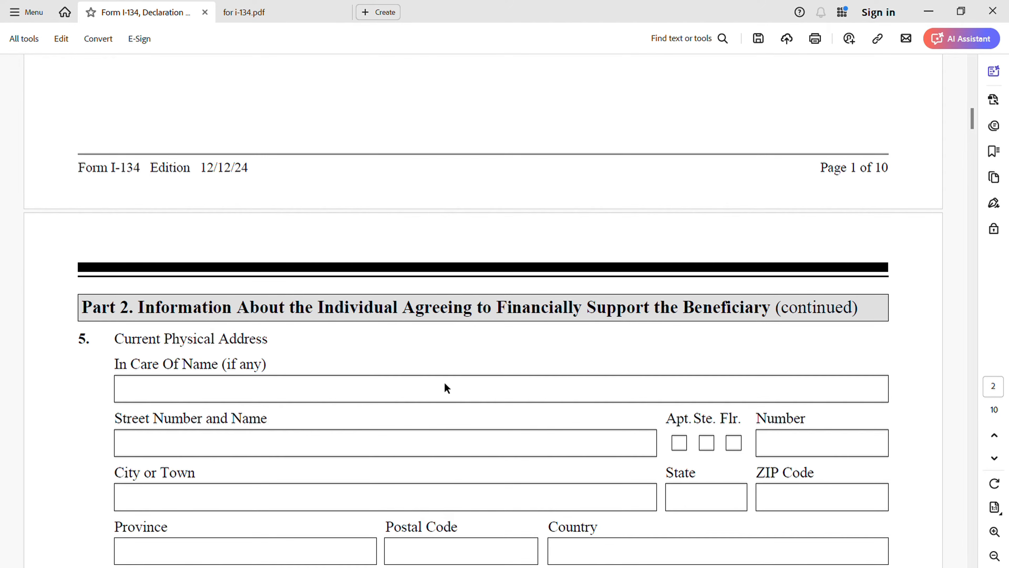
{"action": "scroll", "coordinate": [445, 383], "scroll_direction": "down", "scroll_amount": 6}
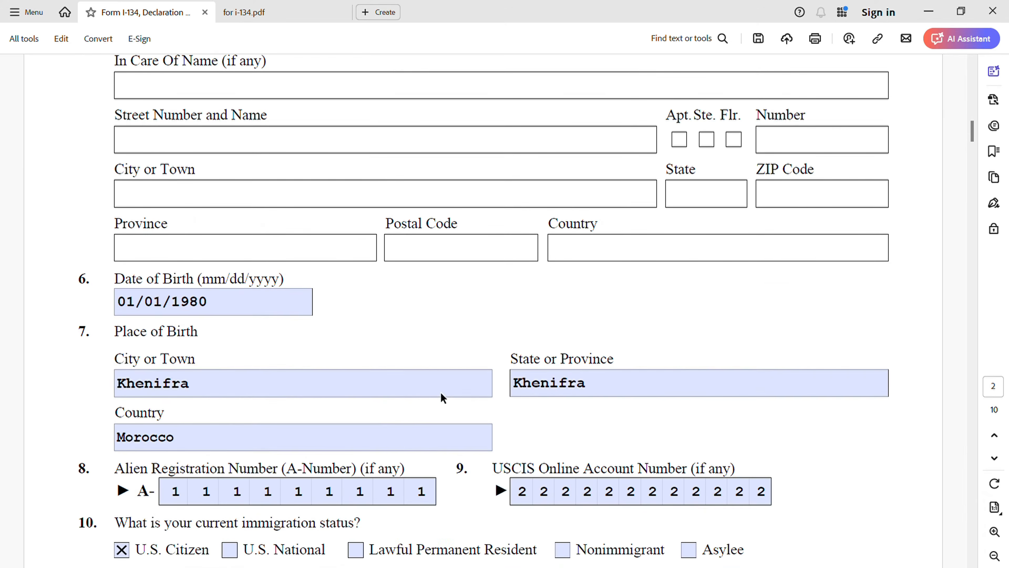
{"action": "scroll", "coordinate": [441, 396], "scroll_direction": "down", "scroll_amount": 2}
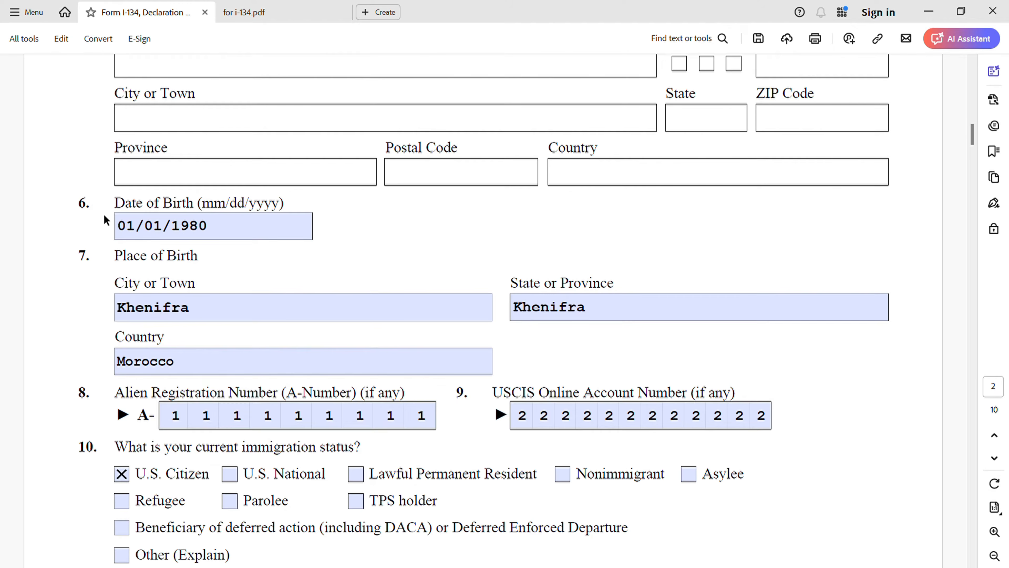
{"action": "left_click", "coordinate": [137, 235]}
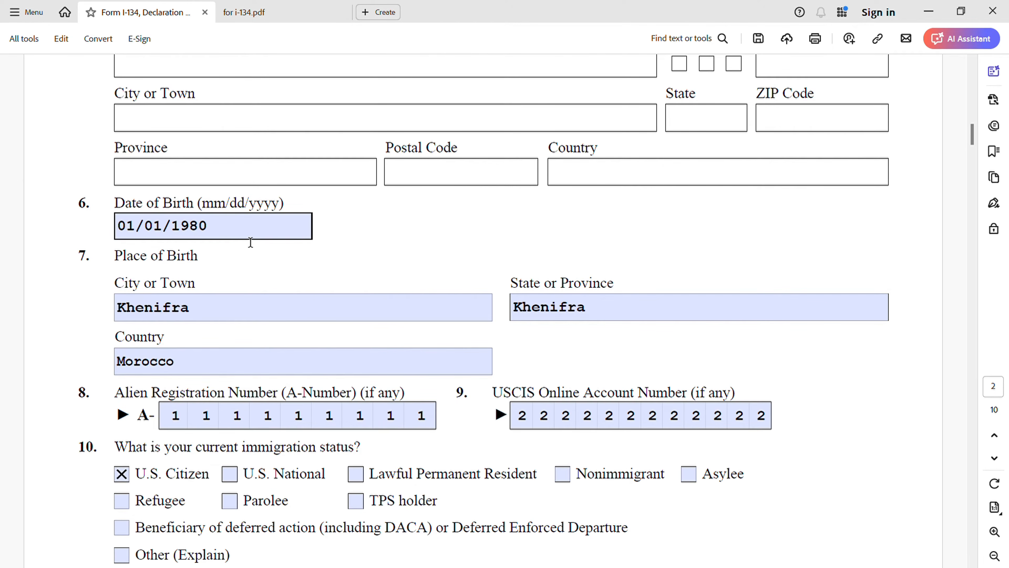
{"action": "left_click", "coordinate": [208, 250]}
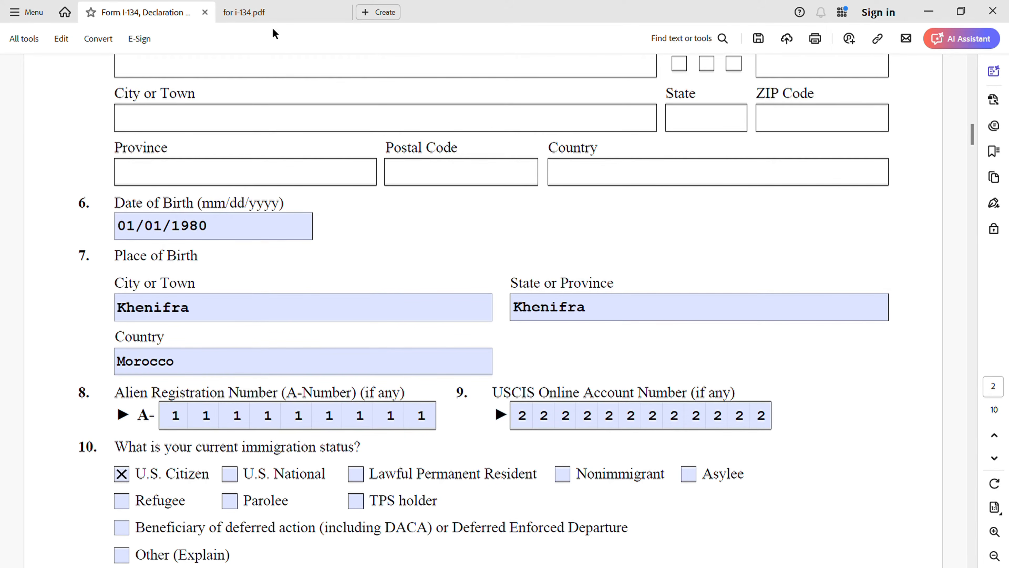
- Examine where the A-Number appears on the sample naturalization certificate and permanent resident card in for i-134.pdf, and return to Form I-134
{"action": "left_click", "coordinate": [278, 16]}
{"action": "scroll", "coordinate": [476, 393], "scroll_direction": "down", "scroll_amount": 15}
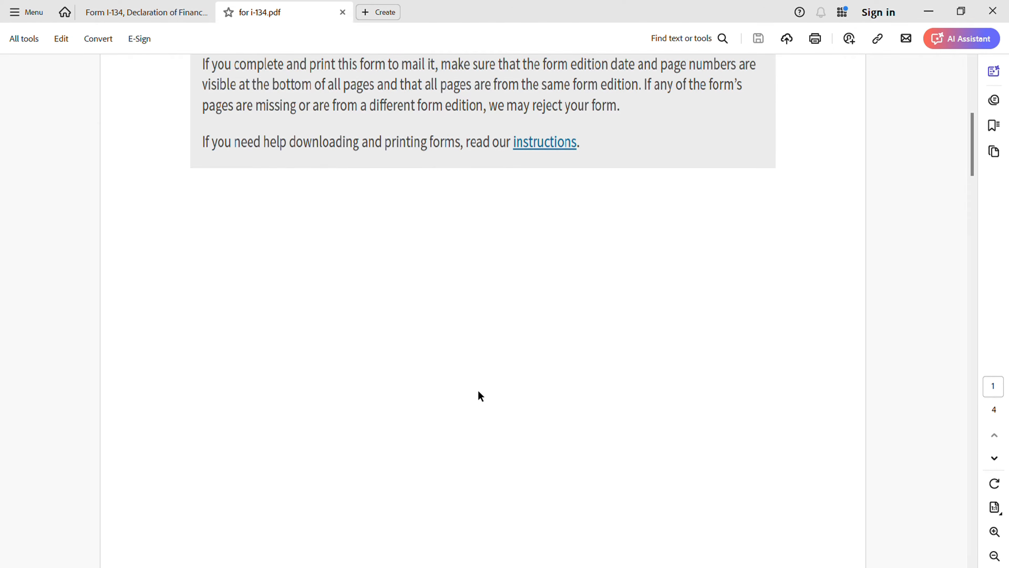
{"action": "scroll", "coordinate": [501, 370], "scroll_direction": "down", "scroll_amount": 7}
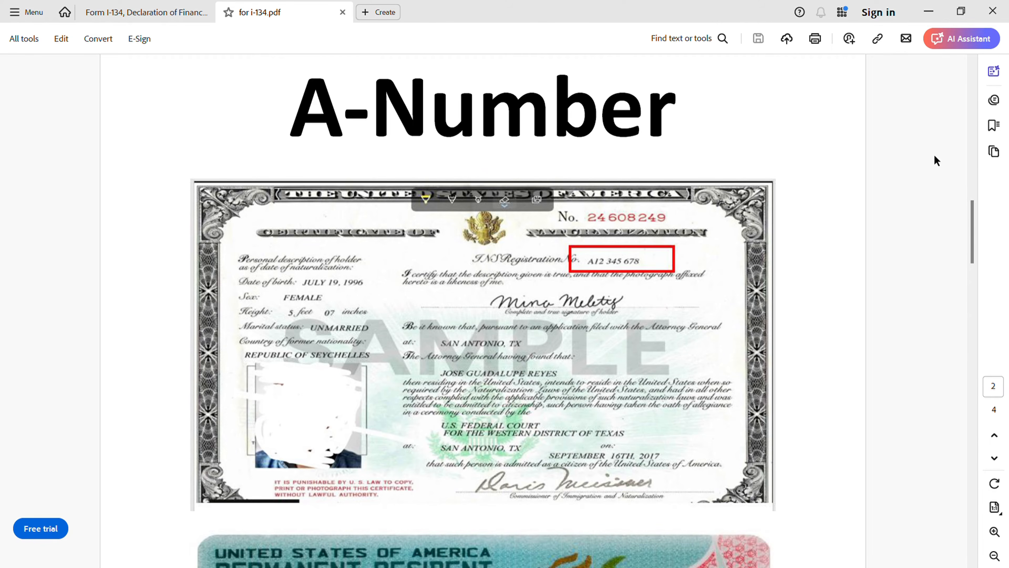
{"action": "scroll", "coordinate": [558, 344], "scroll_direction": "down", "scroll_amount": 6}
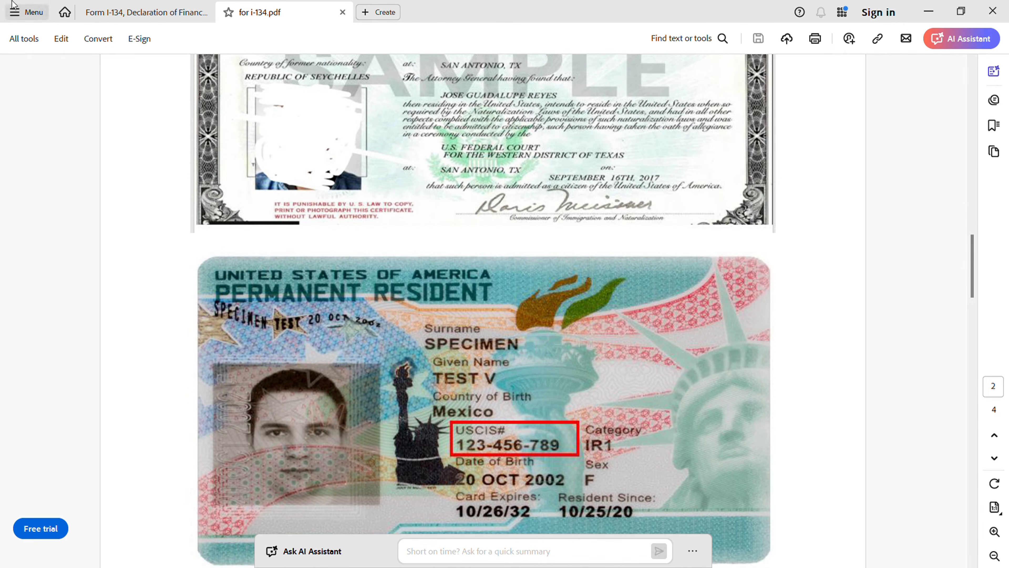
{"action": "left_click", "coordinate": [115, 12]}
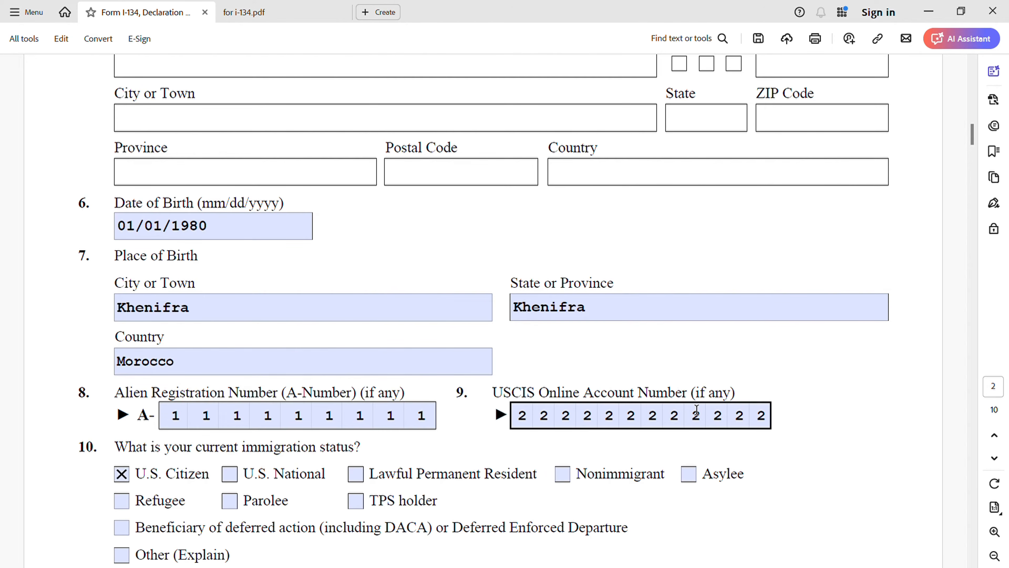
- Examine where the USCIS Online Account Number appears on the sample Form I-797C in for i-134.pdf, and return to Form I-134
{"action": "left_click", "coordinate": [295, 12]}
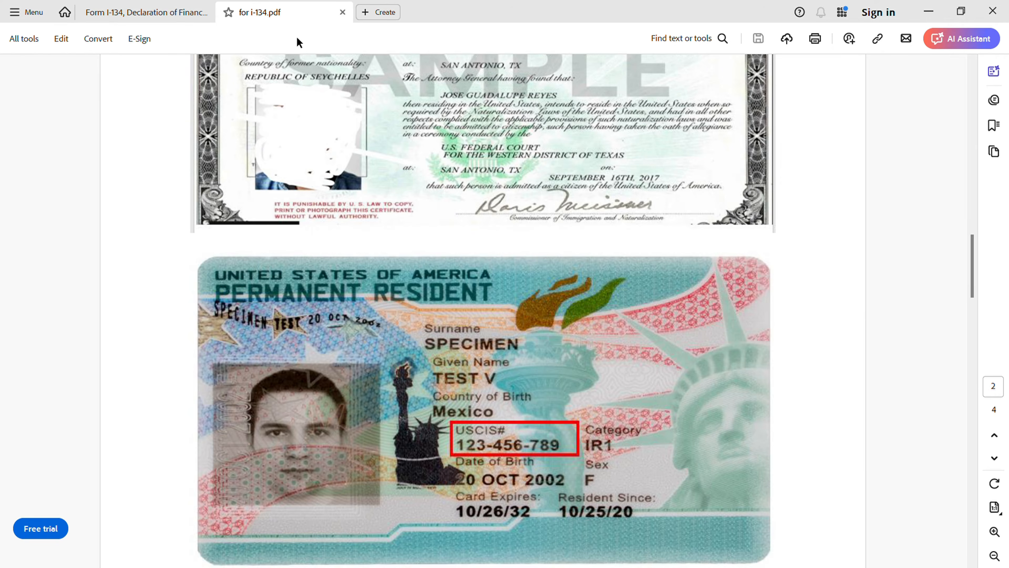
{"action": "scroll", "coordinate": [596, 438], "scroll_direction": "down", "scroll_amount": 5}
{"action": "scroll", "coordinate": [596, 438], "scroll_direction": "down", "scroll_amount": 5}
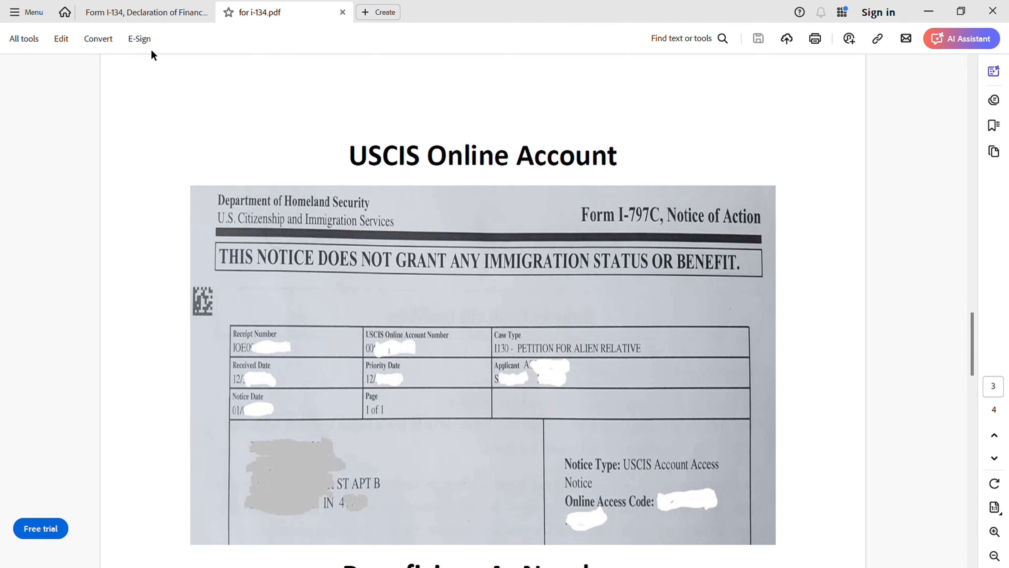
{"action": "left_click", "coordinate": [148, 11]}
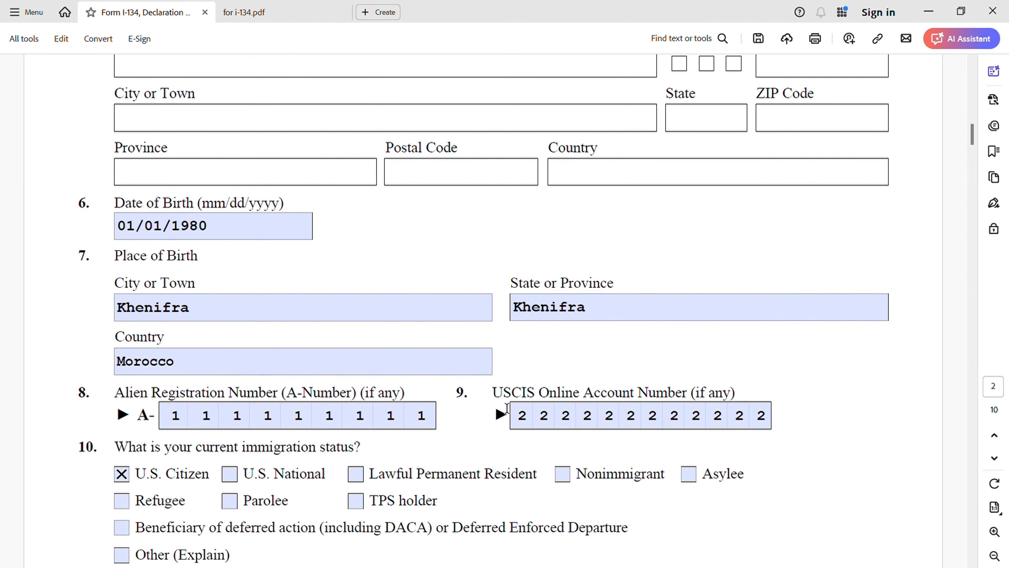
- Review the current immigration status, relationship to the beneficiary and employment status entries in Part 2
{"action": "scroll", "coordinate": [457, 433], "scroll_direction": "down", "scroll_amount": 5}
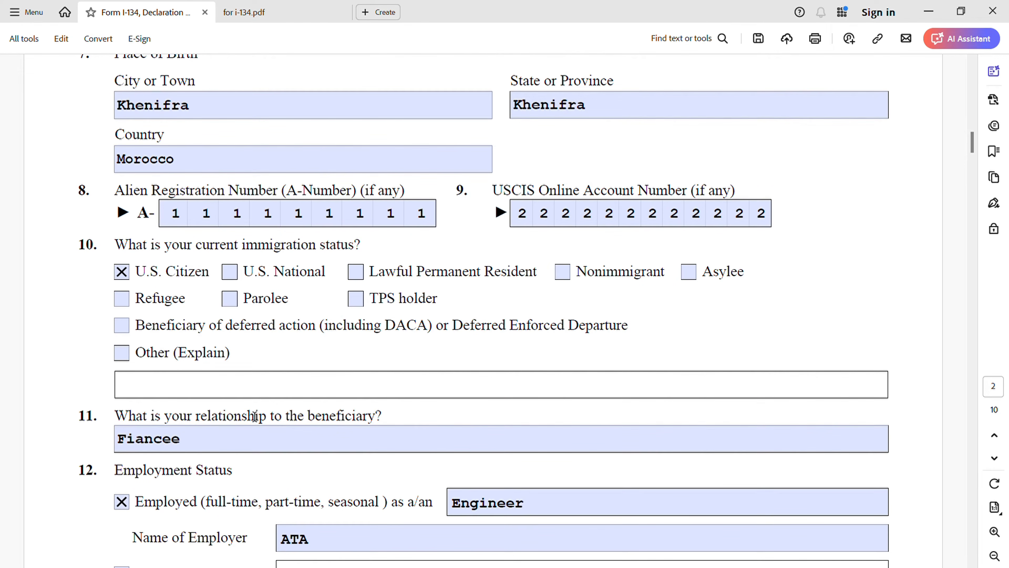
{"action": "scroll", "coordinate": [254, 416], "scroll_direction": "down", "scroll_amount": 3}
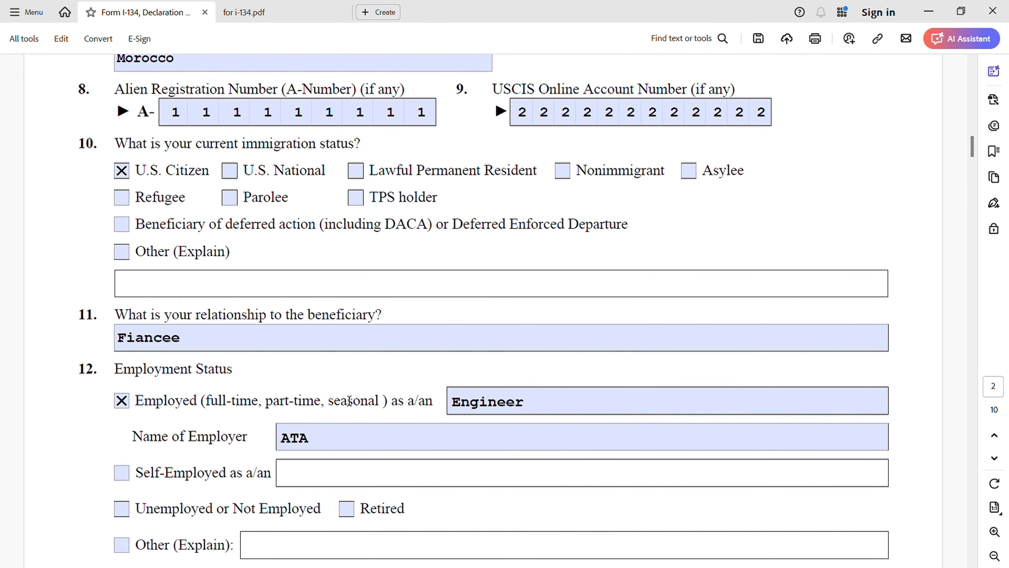
{"action": "scroll", "coordinate": [348, 392], "scroll_direction": "down", "scroll_amount": 3}
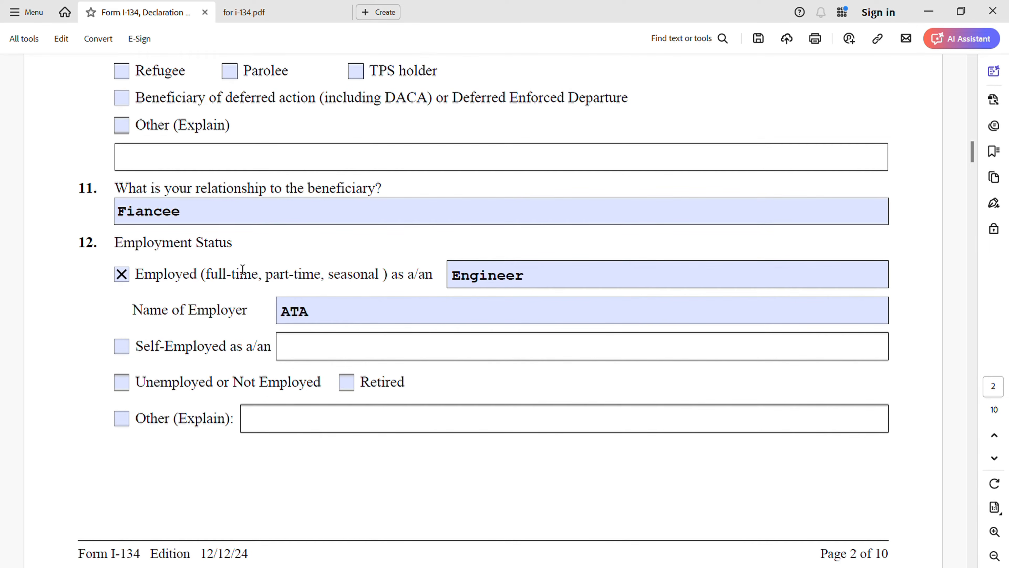
{"action": "left_click", "coordinate": [386, 322]}
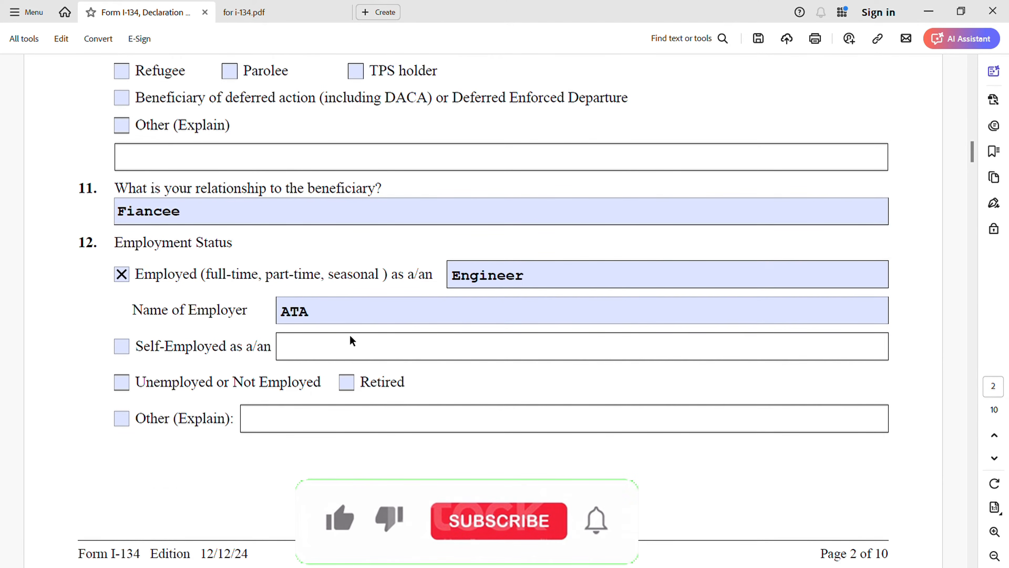
- Examine Item Numbers 13 to 15 under Financial Information, covering previously submitted support forms and the dependents table
{"action": "scroll", "coordinate": [351, 340], "scroll_direction": "down", "scroll_amount": 10}
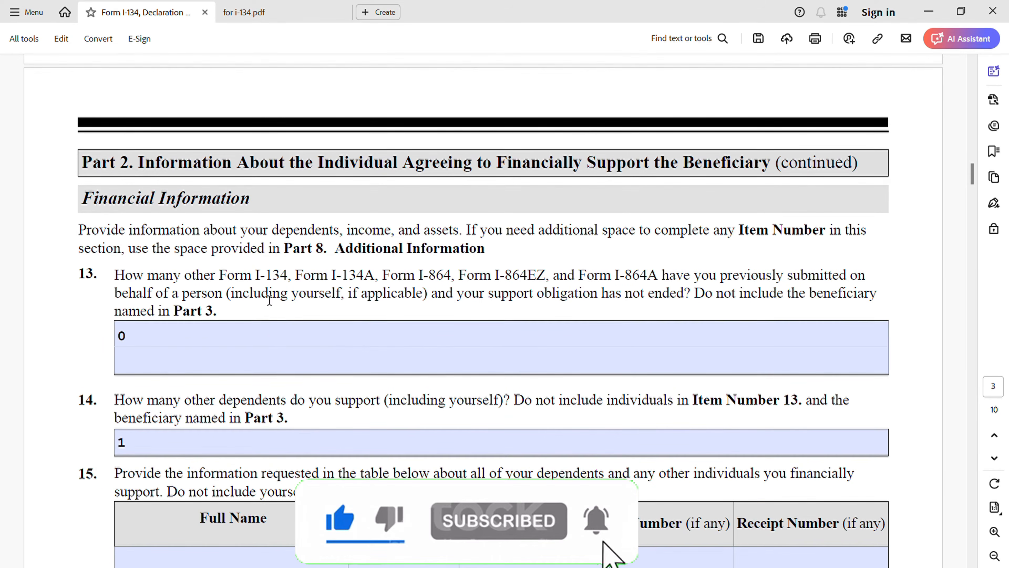
{"action": "scroll", "coordinate": [450, 401], "scroll_direction": "down", "scroll_amount": 2}
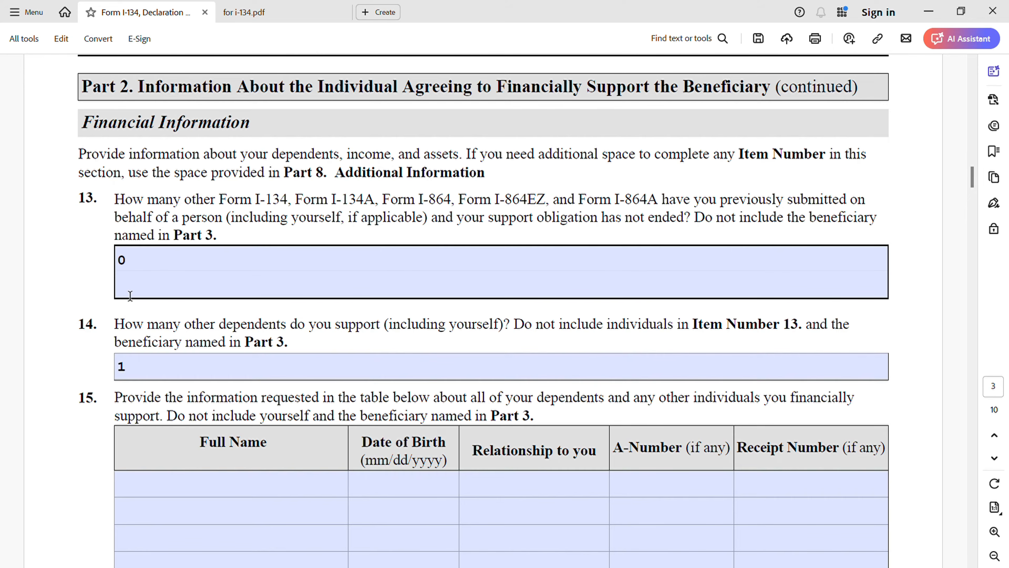
{"action": "scroll", "coordinate": [169, 305], "scroll_direction": "down", "scroll_amount": 1}
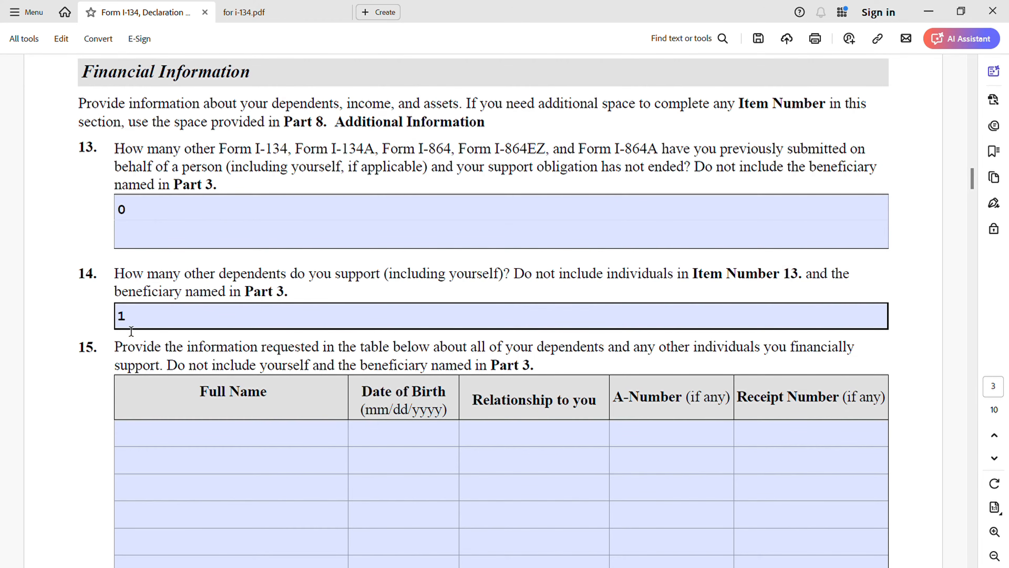
{"action": "scroll", "coordinate": [267, 347], "scroll_direction": "down", "scroll_amount": 3}
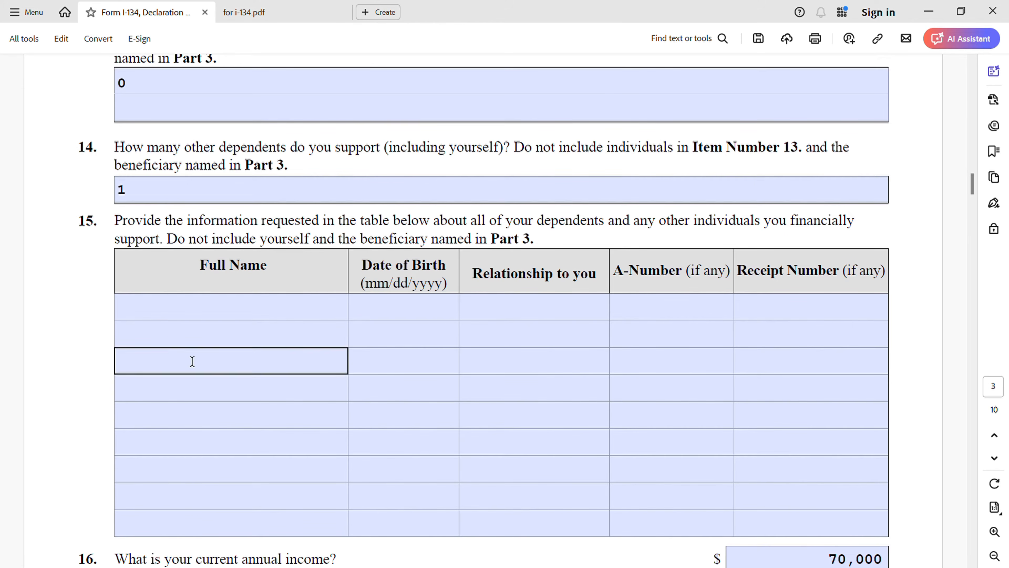
- Examine the current annual income in Item Number 16 and the cash and assets table in Item Number 17
{"action": "scroll", "coordinate": [318, 317], "scroll_direction": "down", "scroll_amount": 5}
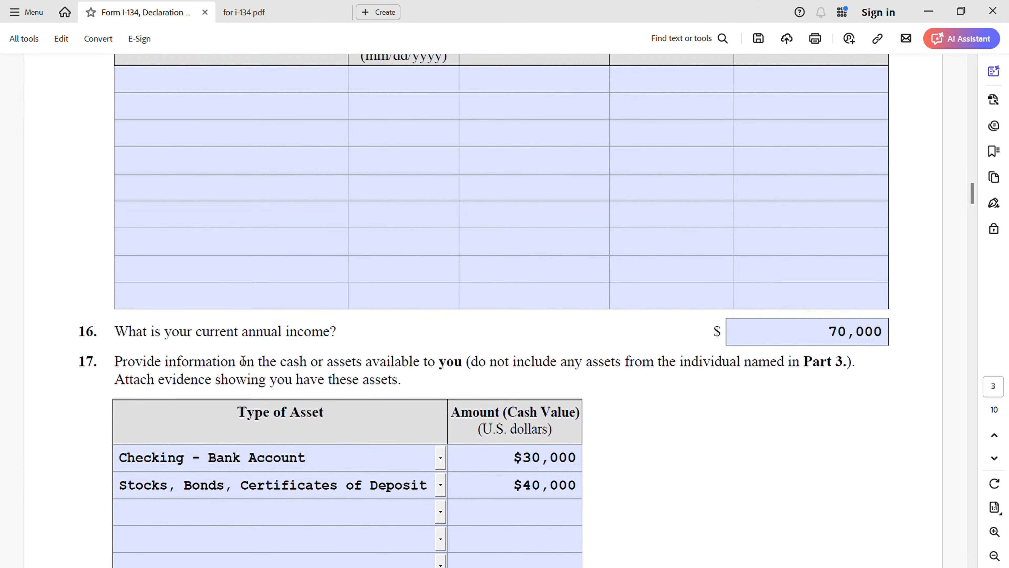
{"action": "left_click", "coordinate": [804, 332]}
{"action": "scroll", "coordinate": [234, 377], "scroll_direction": "down", "scroll_amount": 1}
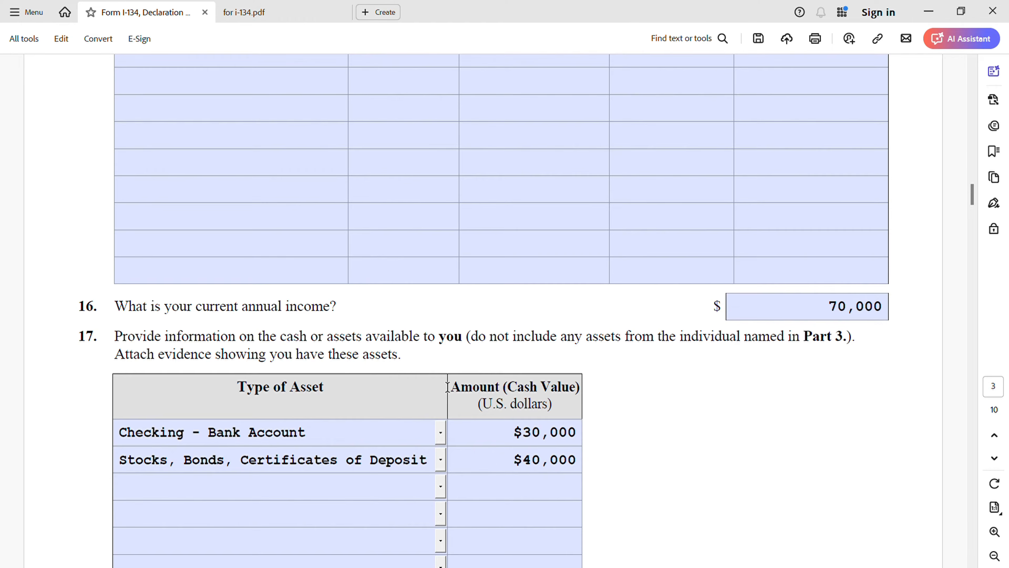
{"action": "scroll", "coordinate": [447, 387], "scroll_direction": "down", "scroll_amount": 1}
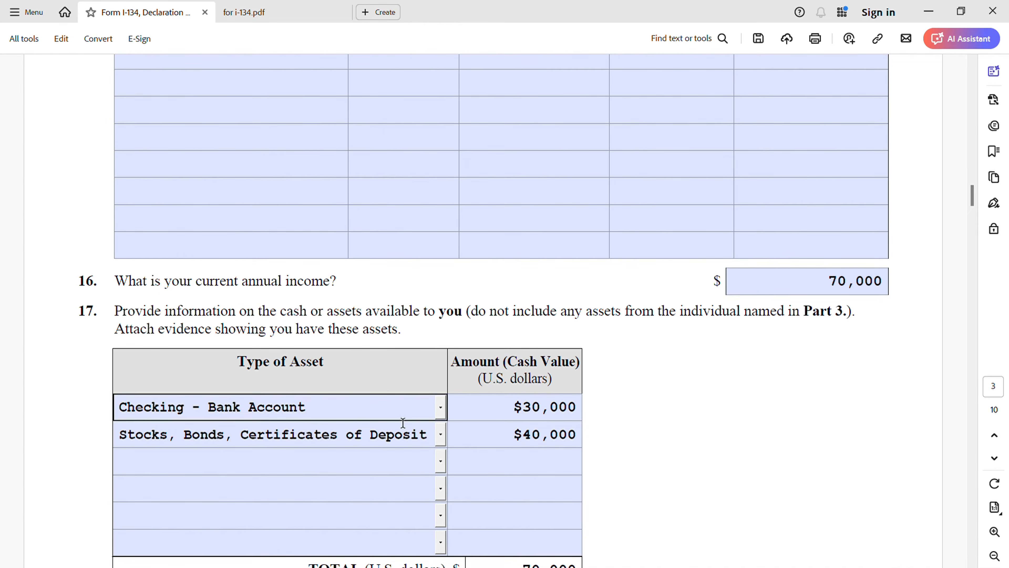
- Look through the available asset types for the third row of the Item Number 17 table, leaving the row blank
{"action": "left_click", "coordinate": [440, 463]}
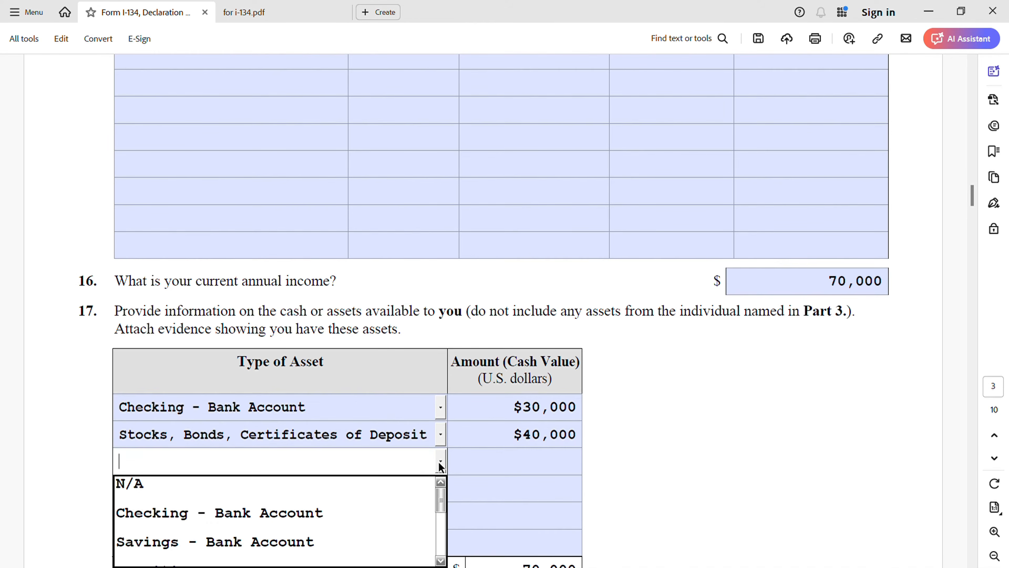
{"action": "scroll", "coordinate": [441, 467], "scroll_direction": "down", "scroll_amount": 3}
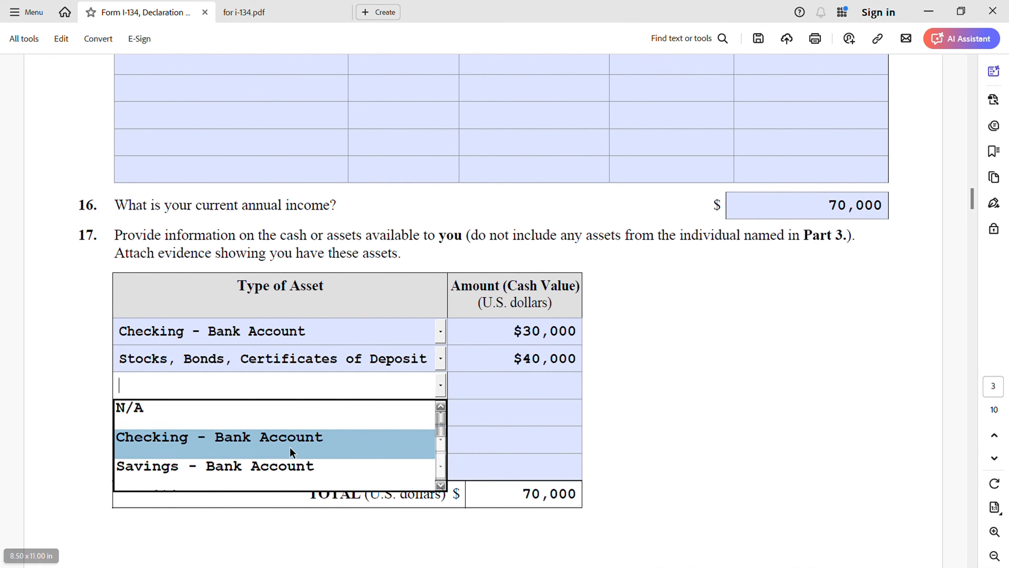
{"action": "scroll", "coordinate": [414, 477], "scroll_direction": "down", "scroll_amount": 1}
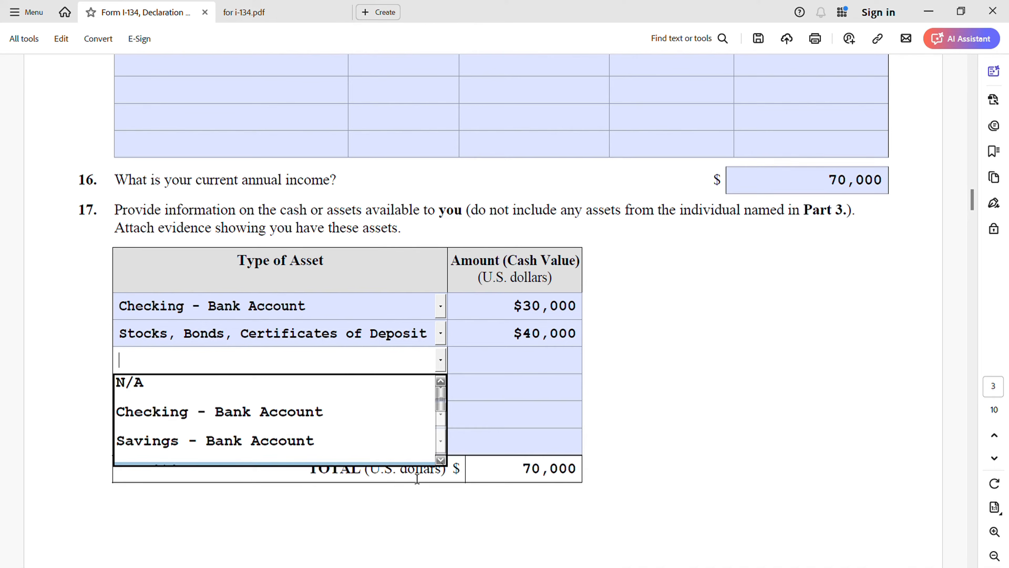
{"action": "left_click", "coordinate": [441, 461]}
{"action": "left_click", "coordinate": [441, 461]}
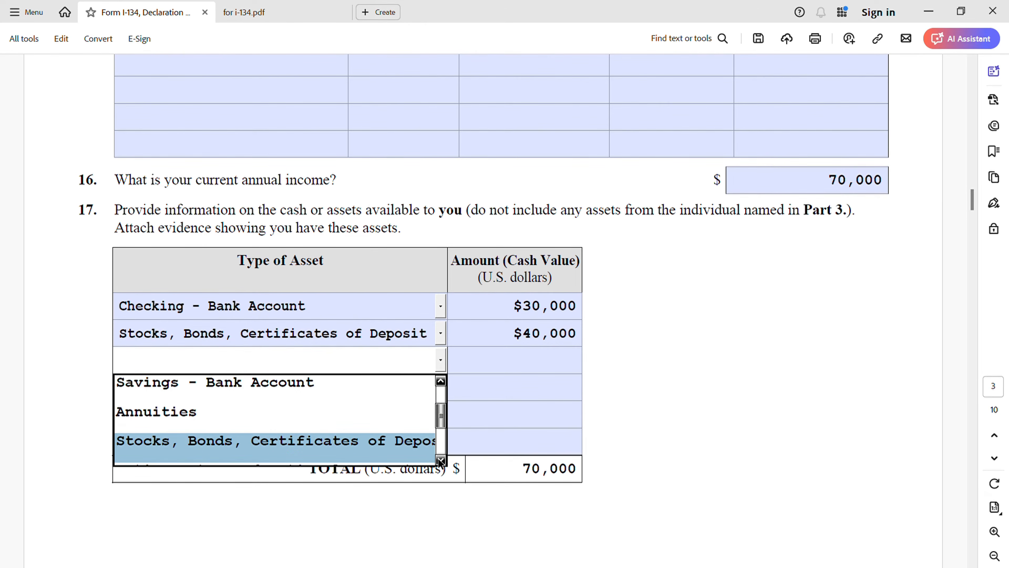
{"action": "left_click", "coordinate": [440, 460]}
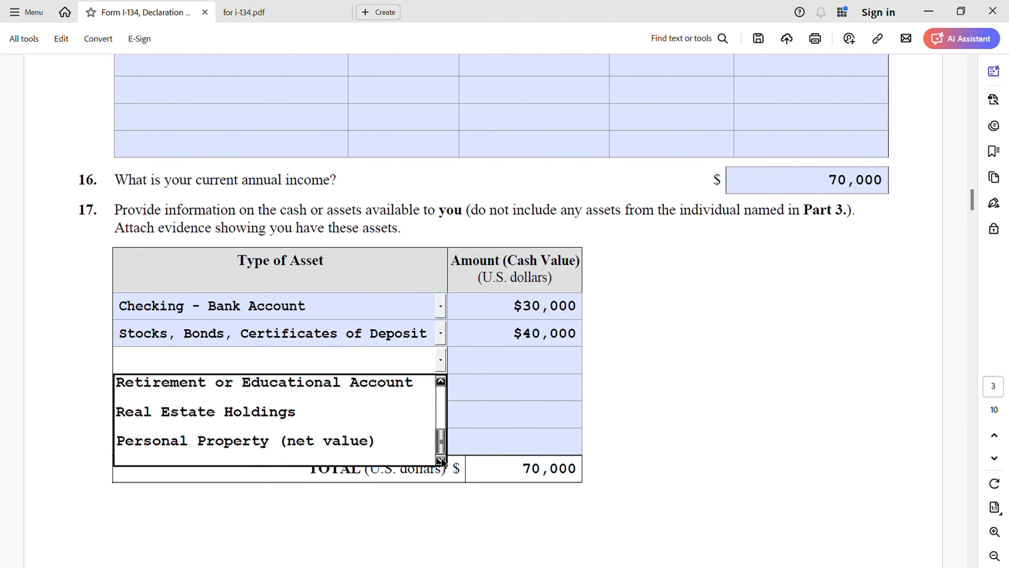
{"action": "left_click", "coordinate": [685, 445]}
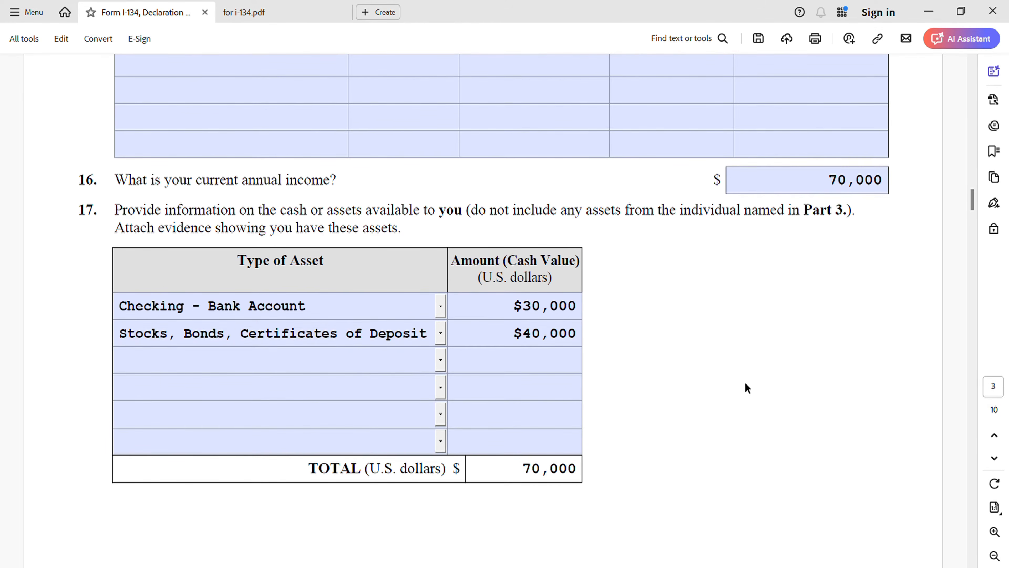
- Review the asset total and the specific contributions answers in Item Numbers 18 and 19 of Part 2
{"action": "scroll", "coordinate": [746, 388], "scroll_direction": "down", "scroll_amount": 1}
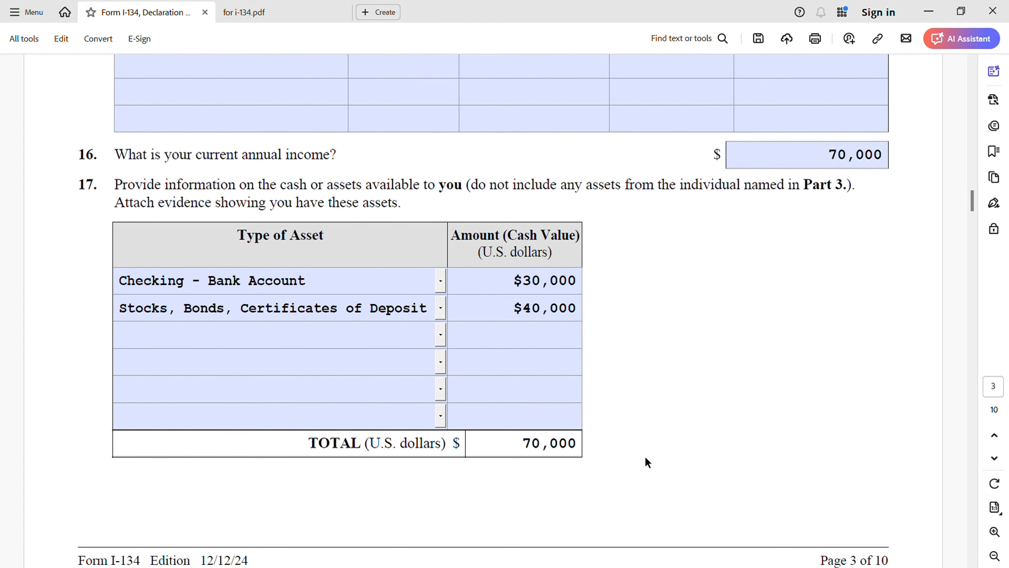
{"action": "scroll", "coordinate": [653, 457], "scroll_direction": "down", "scroll_amount": 5}
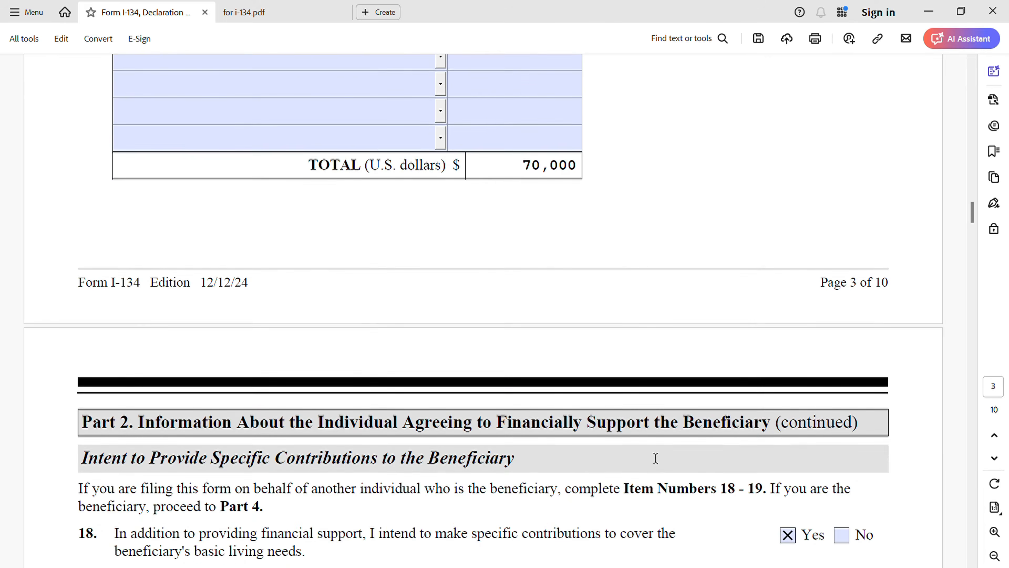
{"action": "scroll", "coordinate": [655, 458], "scroll_direction": "down", "scroll_amount": 4}
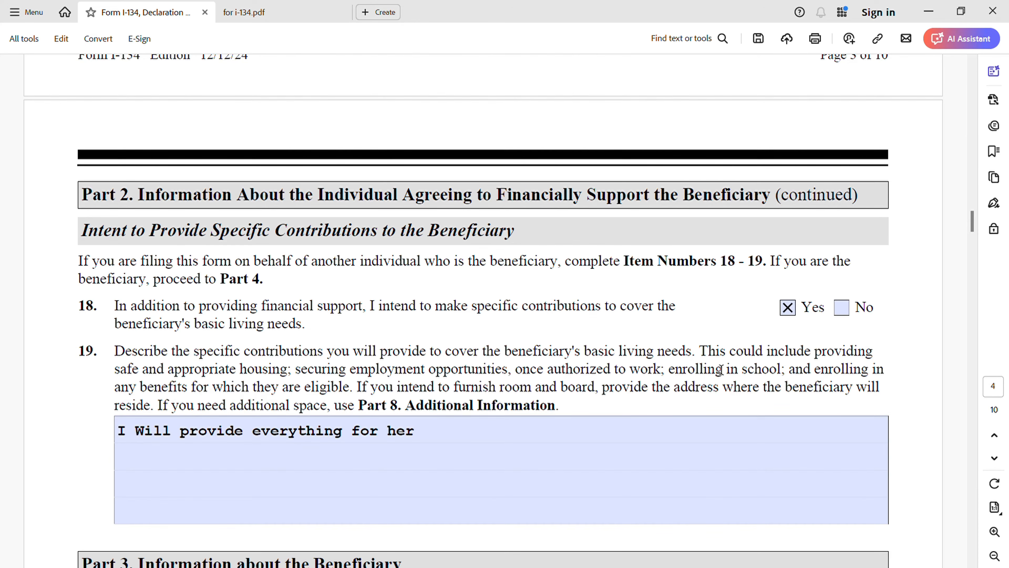
{"action": "scroll", "coordinate": [576, 458], "scroll_direction": "down", "scroll_amount": 1}
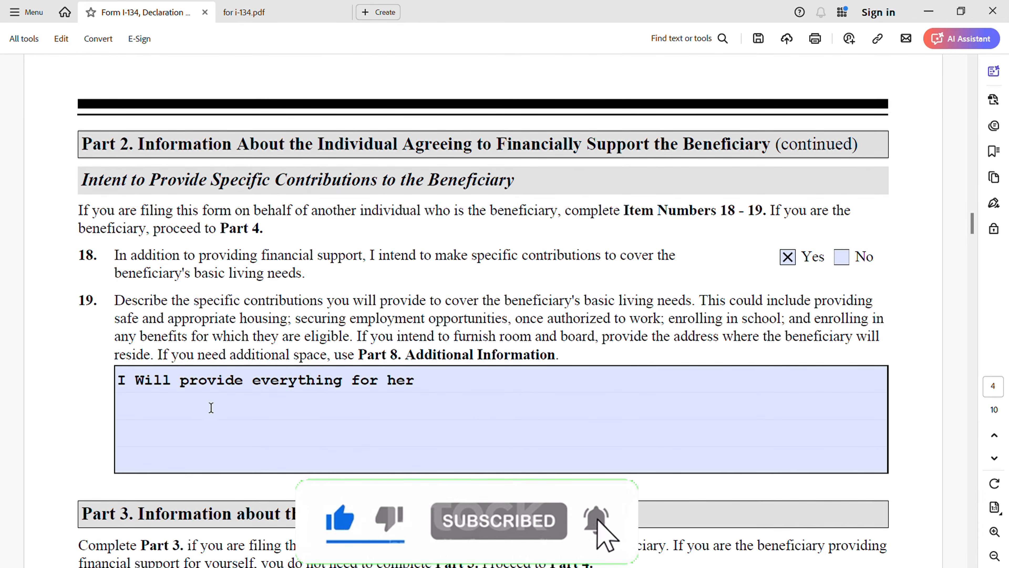
{"action": "left_click", "coordinate": [546, 439]}
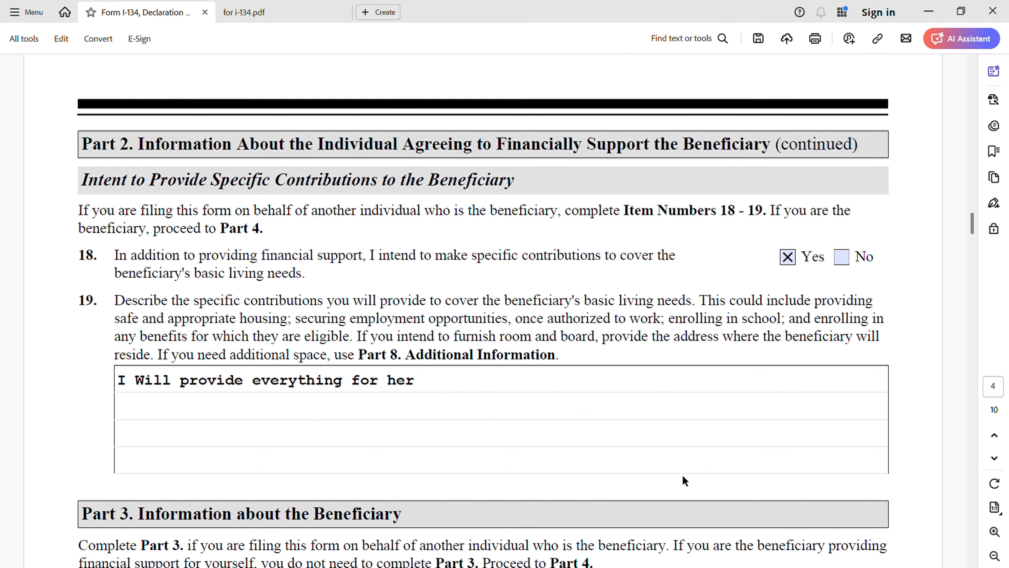
- Review the beneficiary's legal name, other names, date of birth, gender, A-Number and place of birth in Part 3
{"action": "scroll", "coordinate": [693, 475], "scroll_direction": "down", "scroll_amount": 5}
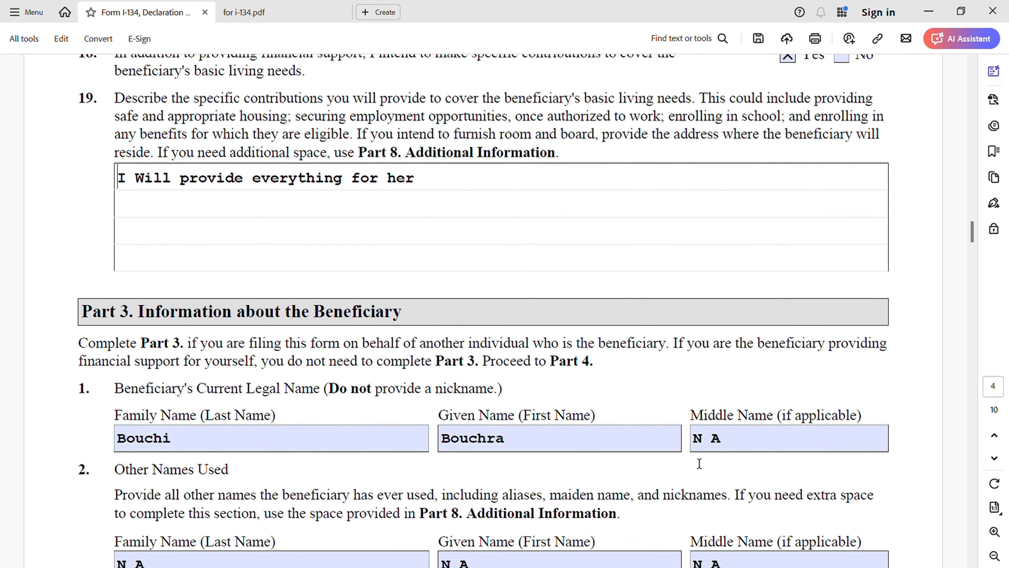
{"action": "scroll", "coordinate": [667, 394], "scroll_direction": "down", "scroll_amount": 2}
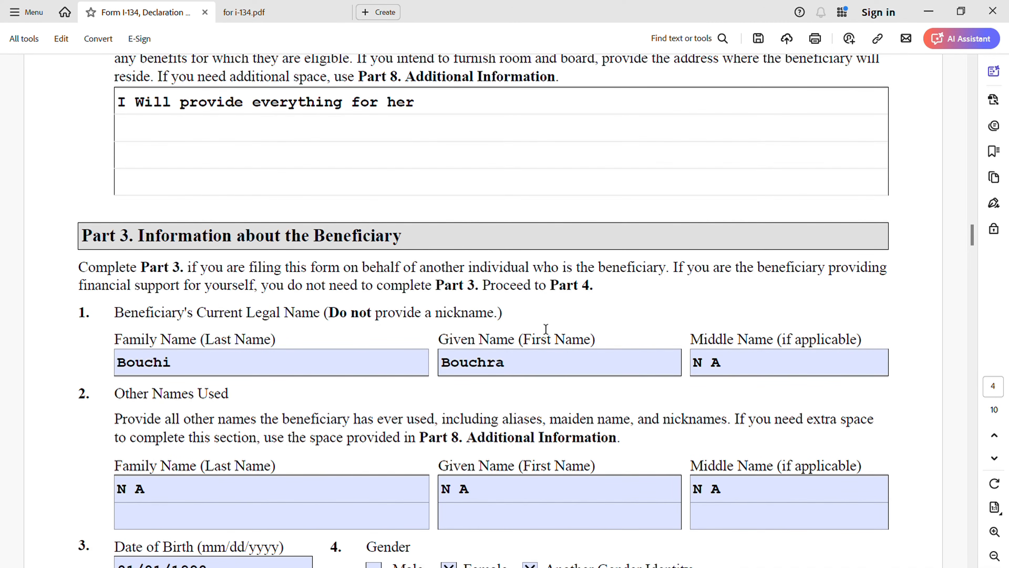
{"action": "scroll", "coordinate": [223, 363], "scroll_direction": "down", "scroll_amount": 2}
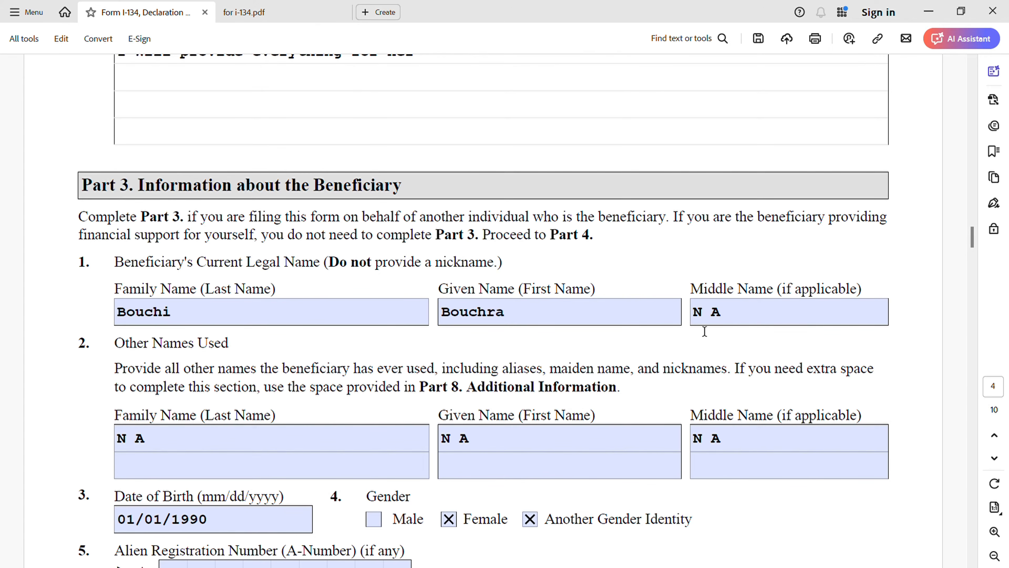
{"action": "scroll", "coordinate": [423, 419], "scroll_direction": "down", "scroll_amount": 1}
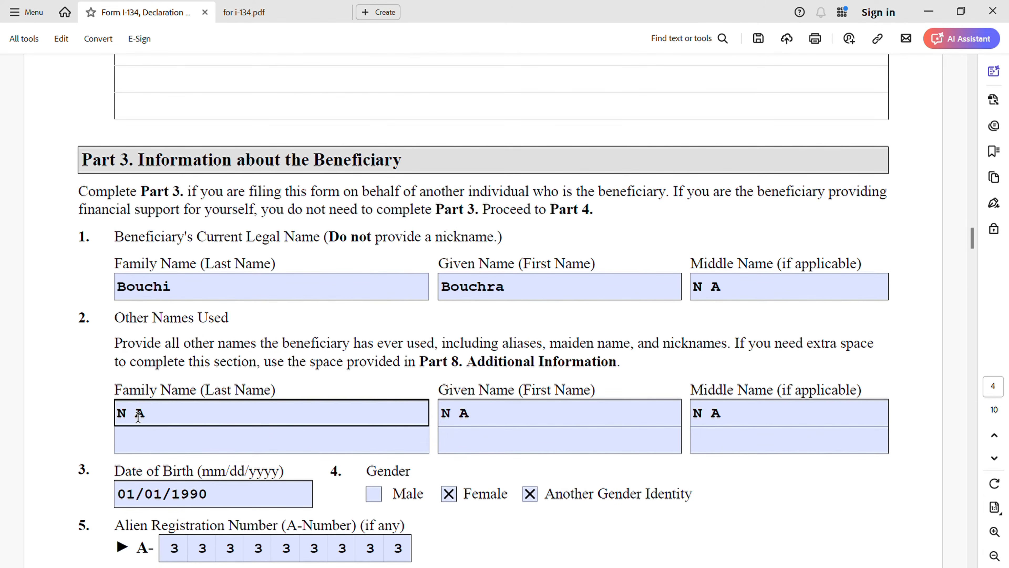
{"action": "scroll", "coordinate": [603, 420], "scroll_direction": "down", "scroll_amount": 5}
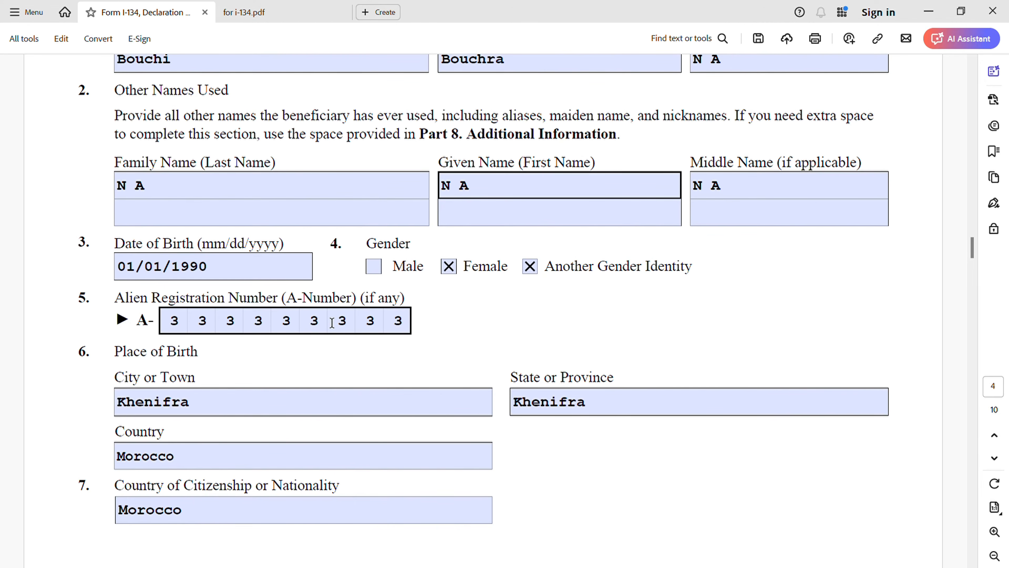
- Examine where the beneficiary's A-Number appears on the sample Form I-797 approval notice in for i-134.pdf, and return to Form I-134
{"action": "left_click", "coordinate": [274, 12]}
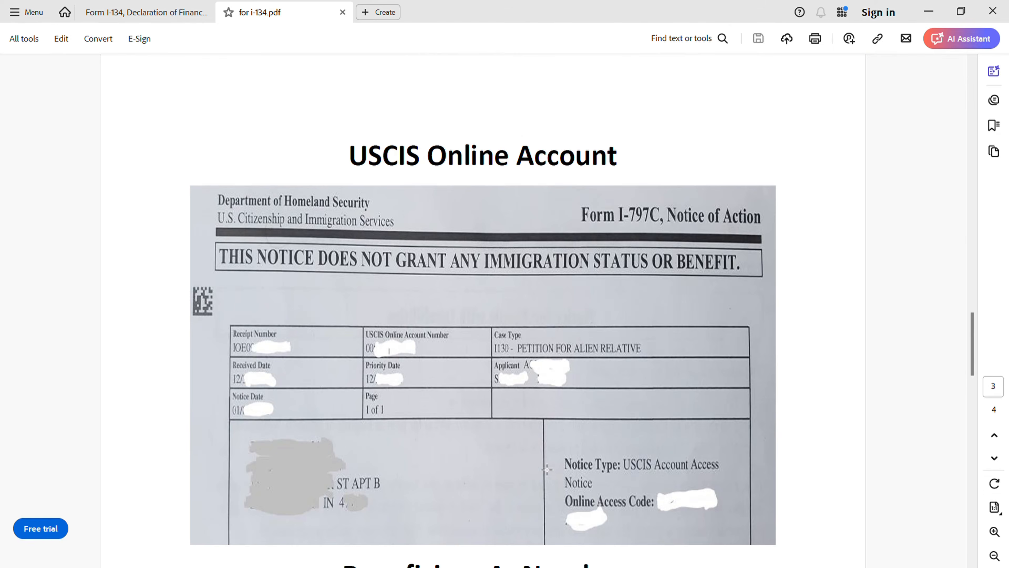
{"action": "scroll", "coordinate": [546, 469], "scroll_direction": "down", "scroll_amount": 15}
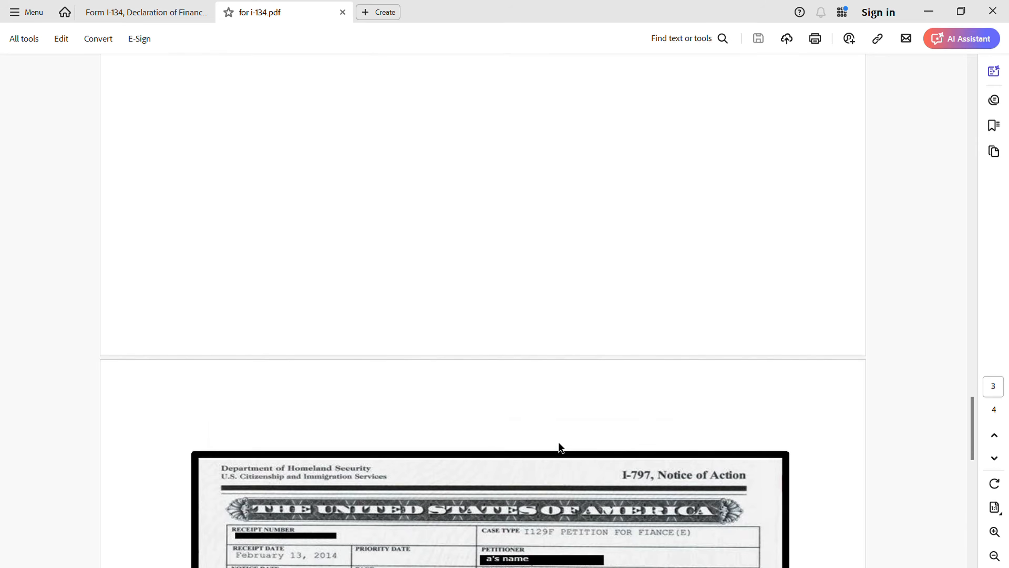
{"action": "scroll", "coordinate": [560, 447], "scroll_direction": "down", "scroll_amount": 5}
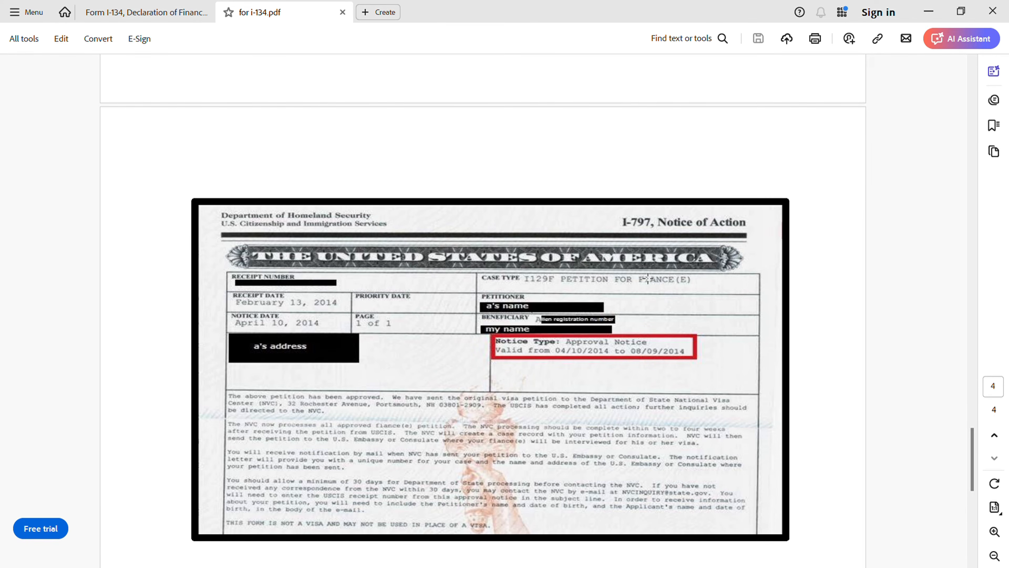
{"action": "left_click", "coordinate": [153, 16]}
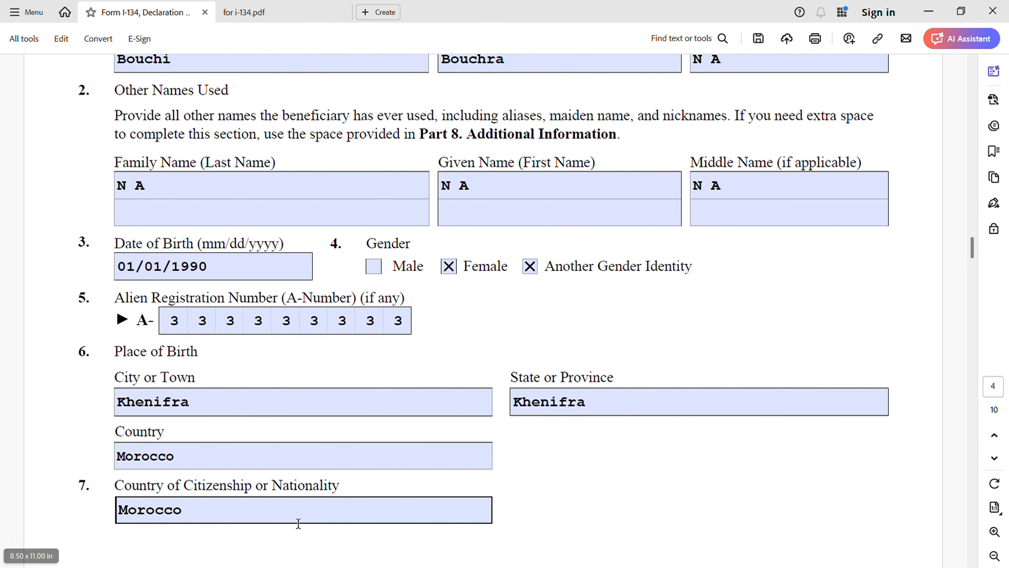
- Examine the beneficiary's marital status, mailing address, physical address and anticipated period of stay on page 5
{"action": "scroll", "coordinate": [490, 459], "scroll_direction": "down", "scroll_amount": 12}
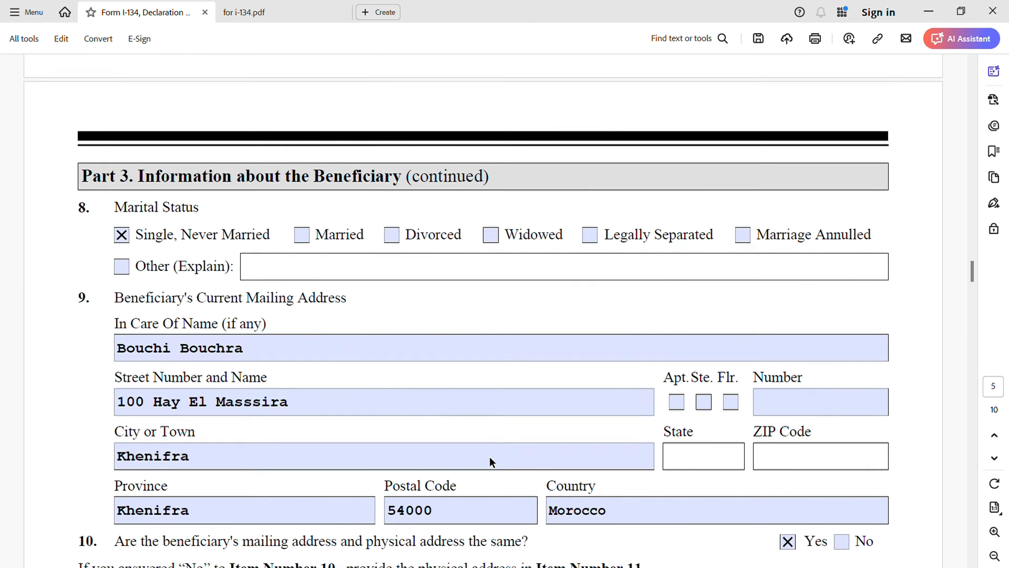
{"action": "scroll", "coordinate": [490, 457], "scroll_direction": "down", "scroll_amount": 1}
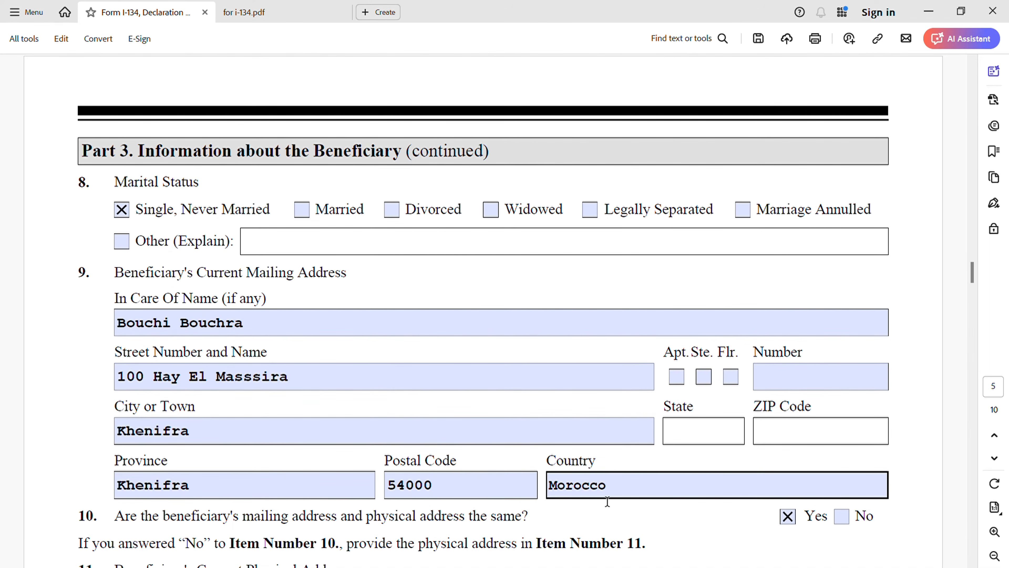
{"action": "scroll", "coordinate": [607, 501], "scroll_direction": "down", "scroll_amount": 5}
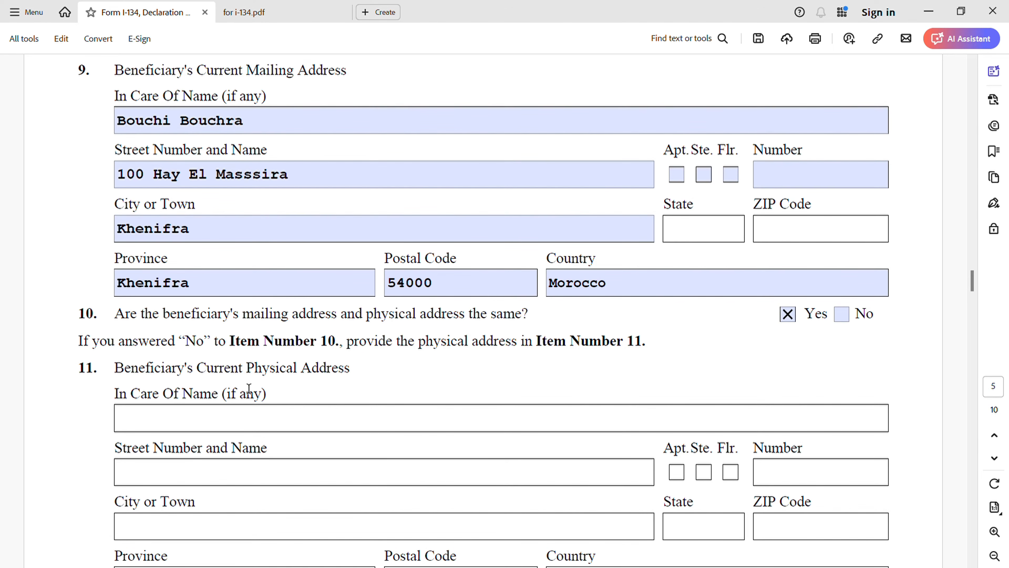
{"action": "scroll", "coordinate": [283, 477], "scroll_direction": "down", "scroll_amount": 5}
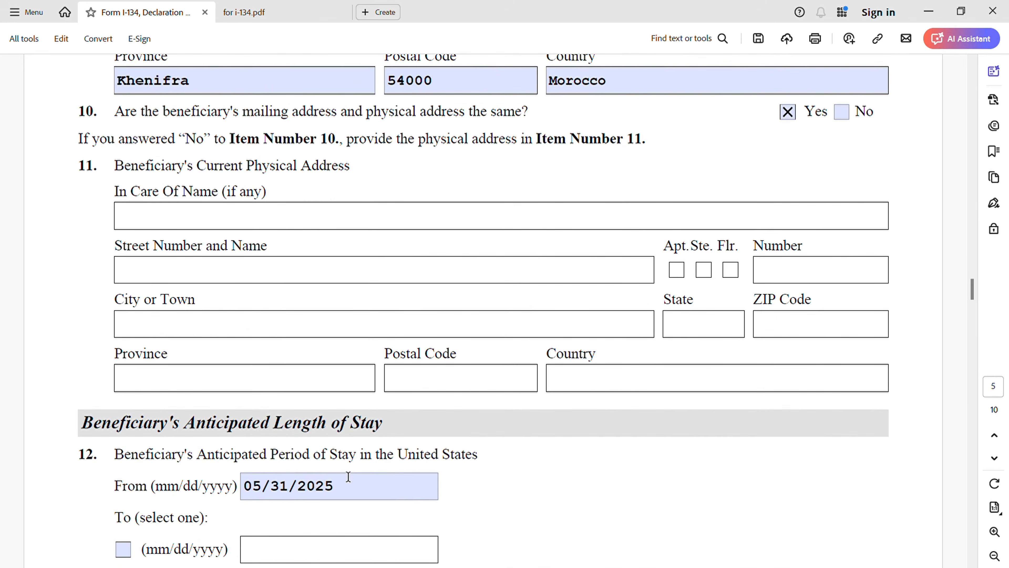
- Review the start date and the No End Date selection in Item Number 12, Beneficiary's Anticipated Length of Stay
{"action": "scroll", "coordinate": [350, 377], "scroll_direction": "down", "scroll_amount": 5}
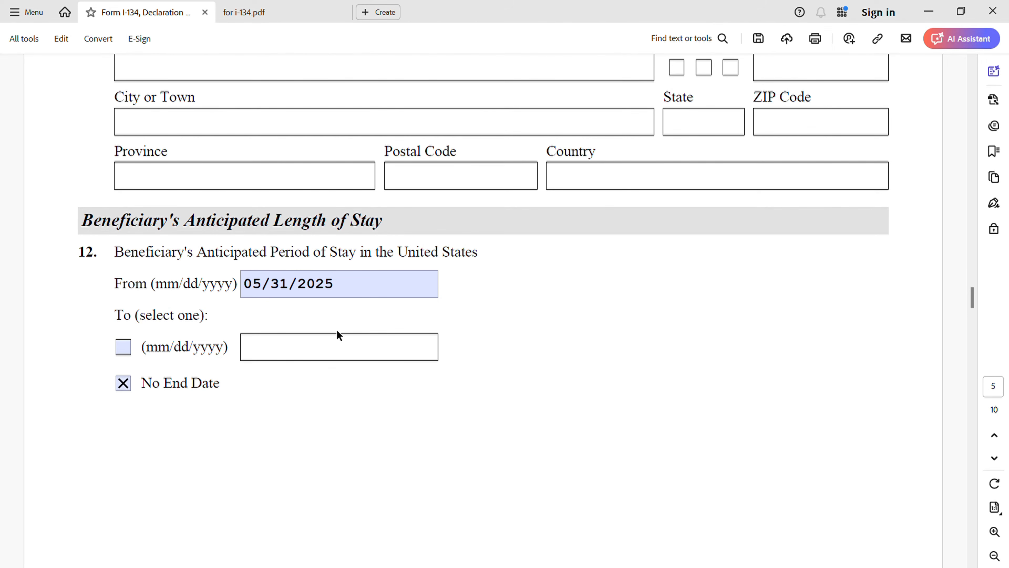
{"action": "left_click", "coordinate": [356, 283]}
{"action": "scroll", "coordinate": [489, 367], "scroll_direction": "down", "scroll_amount": 10}
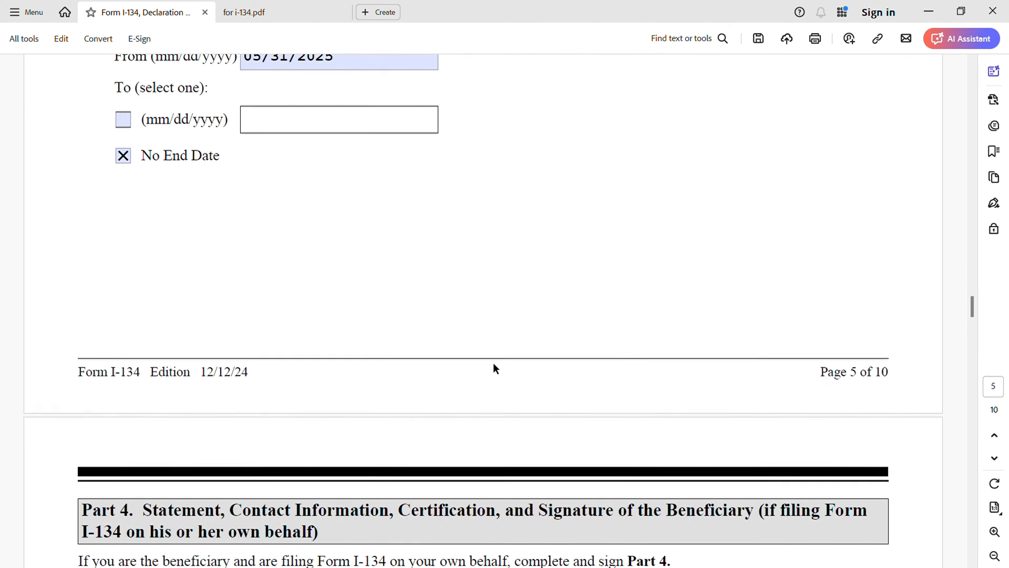
- Read through Part 4, covering the beneficiary's statement, contact information, certification and signature for those filing on their own behalf
{"action": "scroll", "coordinate": [495, 368], "scroll_direction": "down", "scroll_amount": 2}
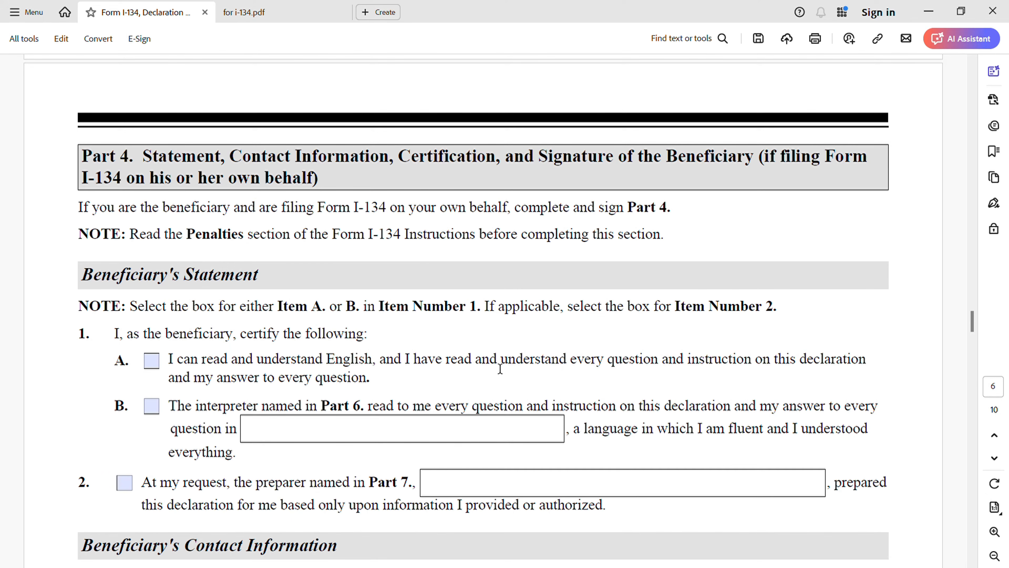
{"action": "scroll", "coordinate": [639, 449], "scroll_direction": "down", "scroll_amount": 5}
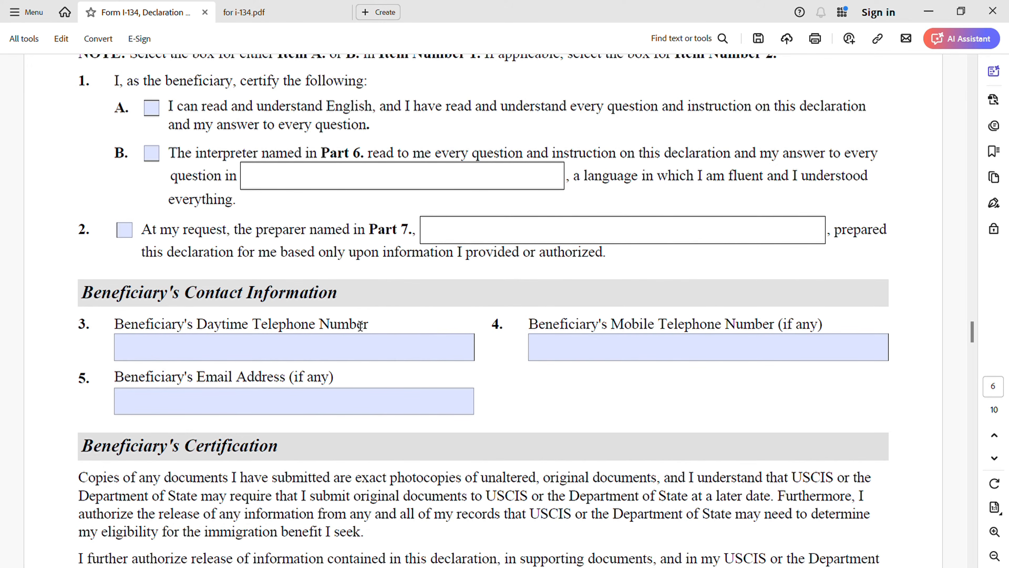
{"action": "scroll", "coordinate": [480, 376], "scroll_direction": "down", "scroll_amount": 8}
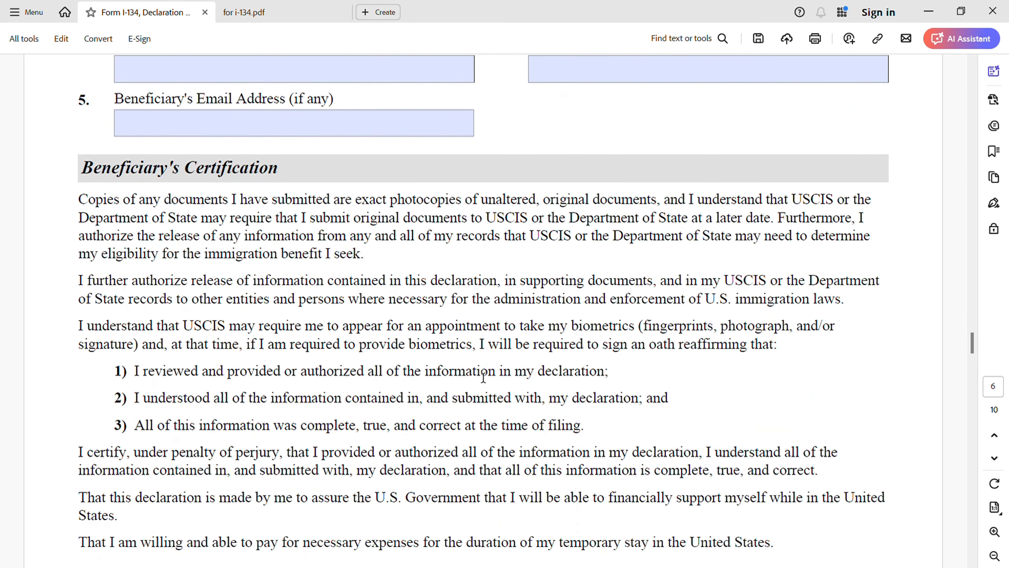
{"action": "scroll", "coordinate": [483, 376], "scroll_direction": "down", "scroll_amount": 10}
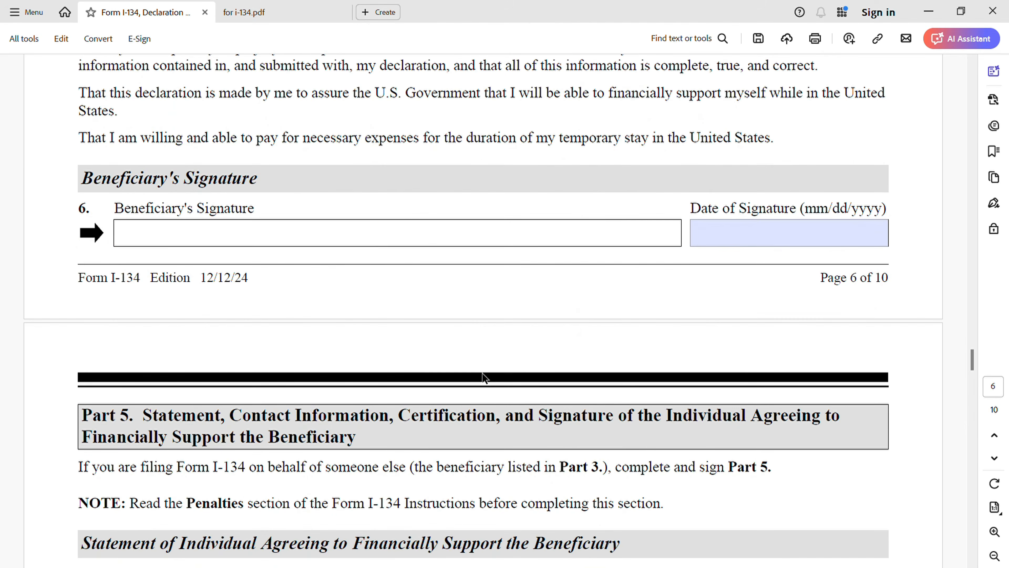
- Review the supporter's statement in Item Numbers 1 and 2 of Part 5 and the telephone and email entries
{"action": "scroll", "coordinate": [496, 373], "scroll_direction": "down", "scroll_amount": 3}
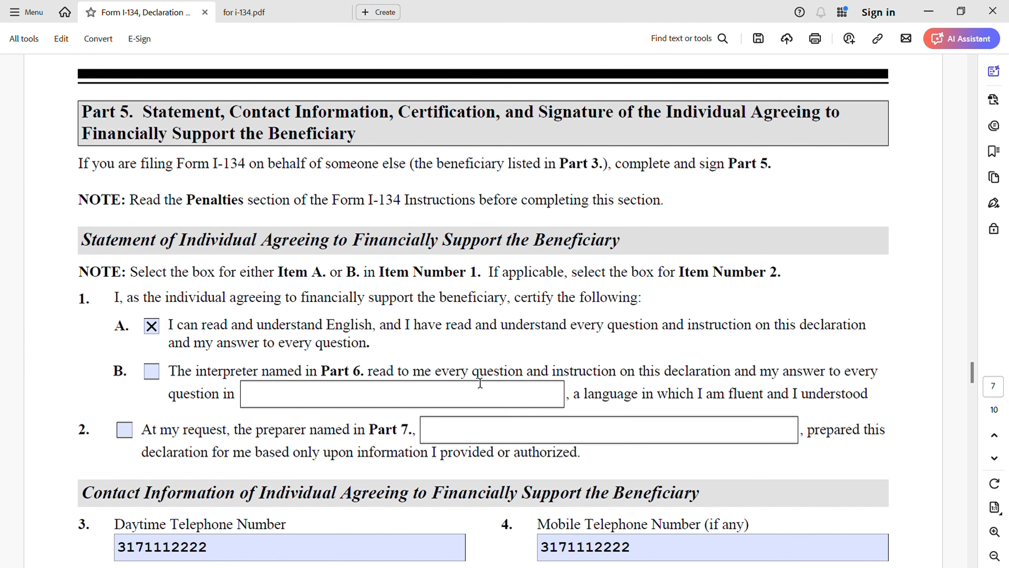
{"action": "scroll", "coordinate": [521, 401], "scroll_direction": "down", "scroll_amount": 4}
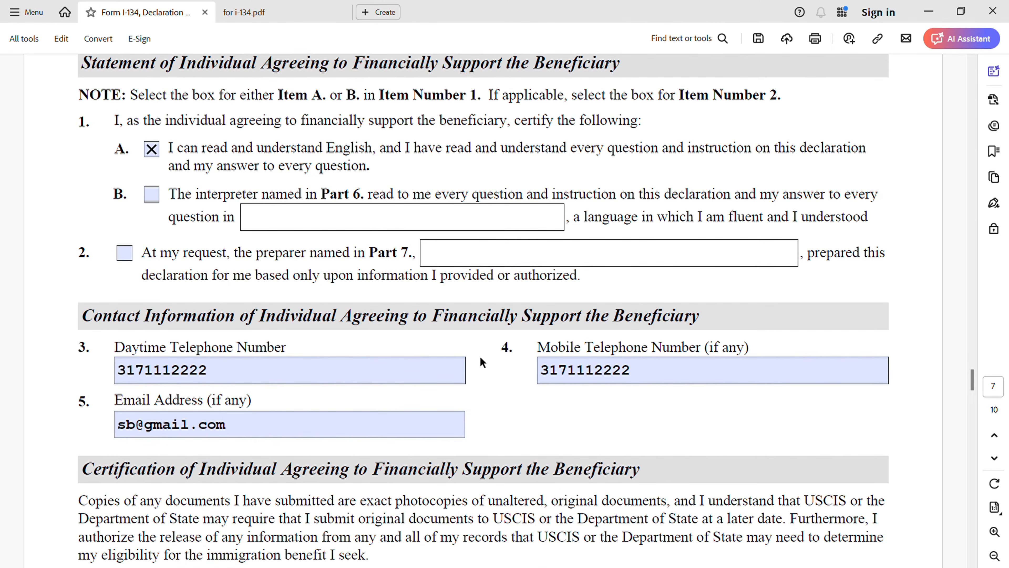
{"action": "left_click", "coordinate": [139, 376]}
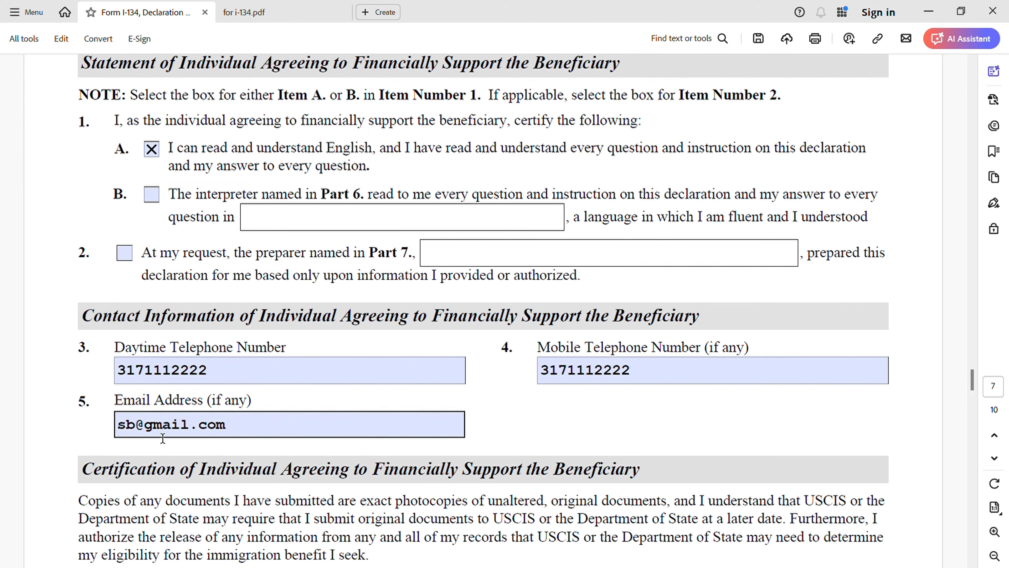
- Read the supporter's certification in Part 5 and examine the signature and date of signature fields in Item Number 6
{"action": "scroll", "coordinate": [351, 406], "scroll_direction": "down", "scroll_amount": 5}
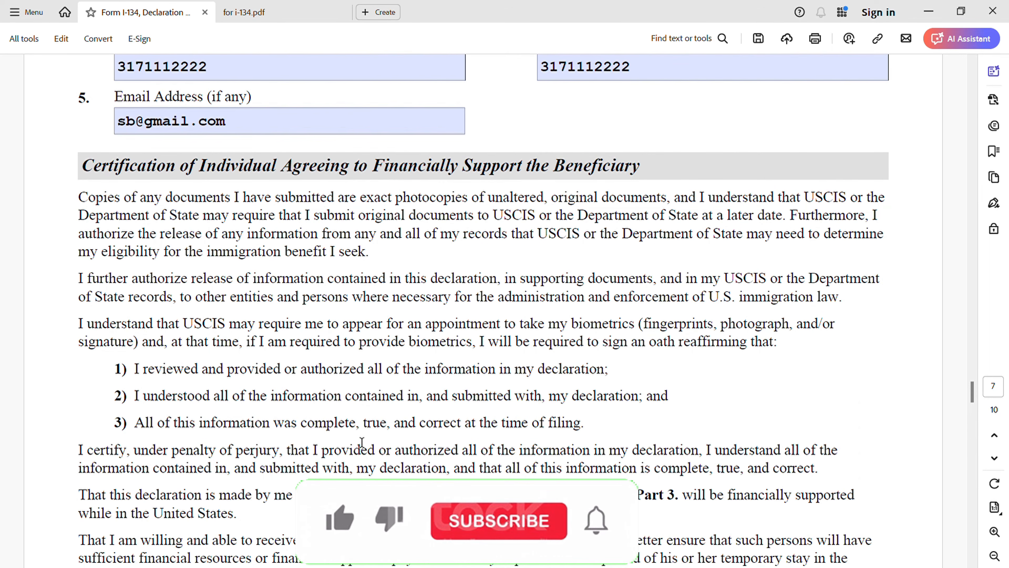
{"action": "scroll", "coordinate": [369, 443], "scroll_direction": "down", "scroll_amount": 1}
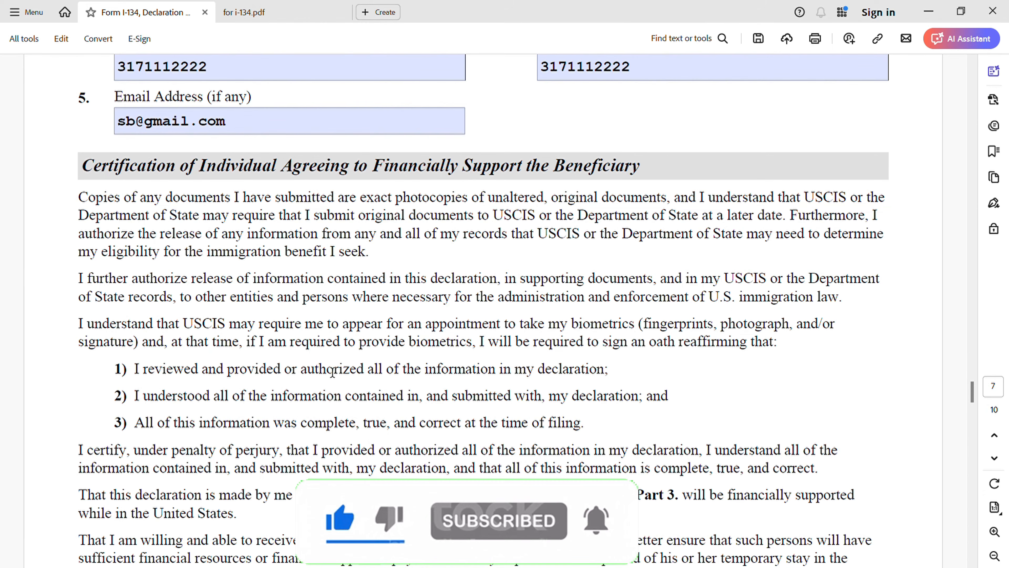
{"action": "scroll", "coordinate": [363, 404], "scroll_direction": "down", "scroll_amount": 7}
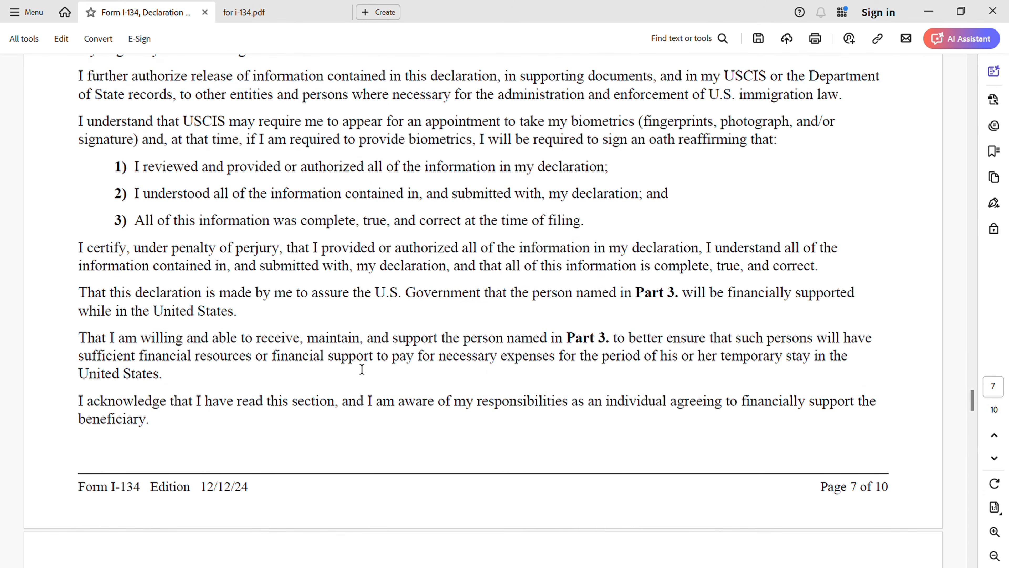
{"action": "scroll", "coordinate": [451, 361], "scroll_direction": "down", "scroll_amount": 6}
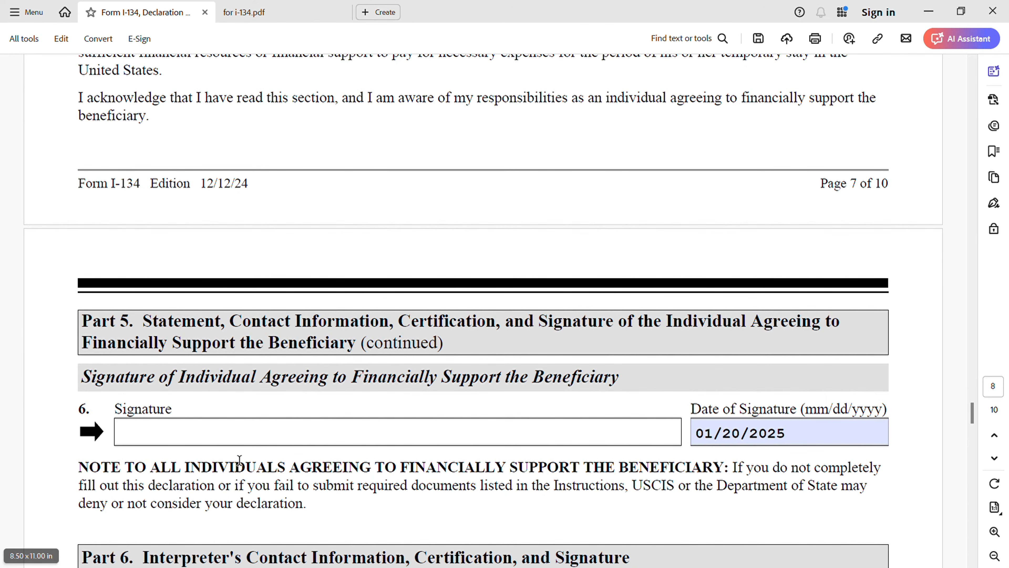
- Look over the interpreter's name, contact information, certification and signature section in Part 6
{"action": "scroll", "coordinate": [359, 471], "scroll_direction": "down", "scroll_amount": 5}
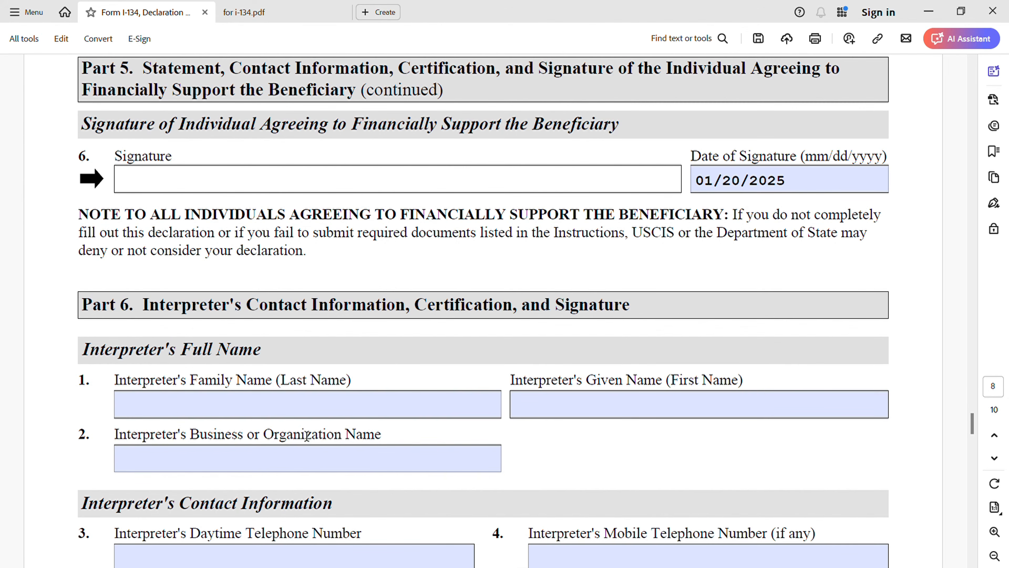
{"action": "scroll", "coordinate": [316, 462], "scroll_direction": "down", "scroll_amount": 10}
{"action": "scroll", "coordinate": [314, 459], "scroll_direction": "down", "scroll_amount": 10}
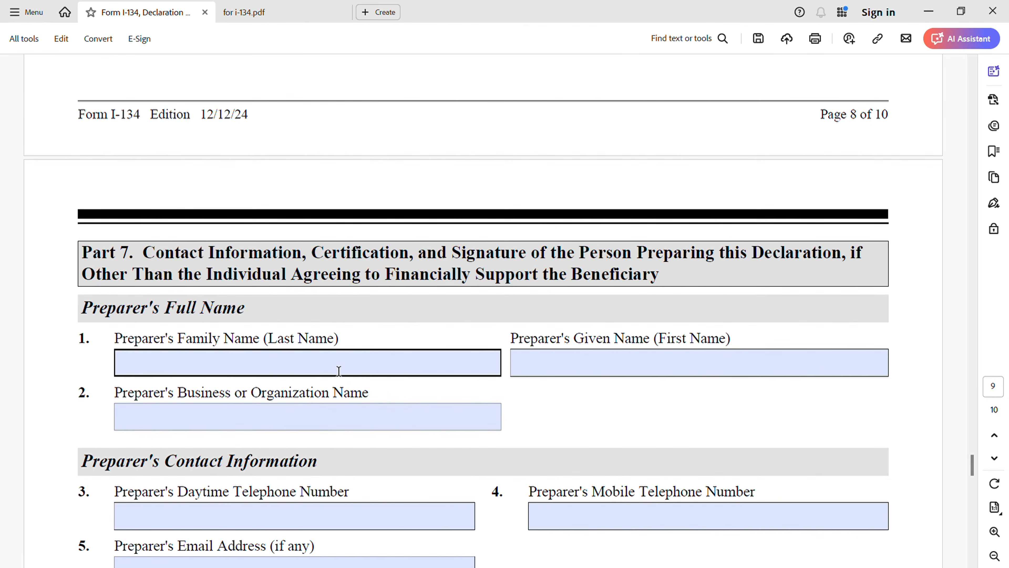
- Examine the preparer's contact information, certification and signature fields in Part 7
{"action": "scroll", "coordinate": [376, 403], "scroll_direction": "down", "scroll_amount": 5}
{"action": "scroll", "coordinate": [376, 402], "scroll_direction": "down", "scroll_amount": 5}
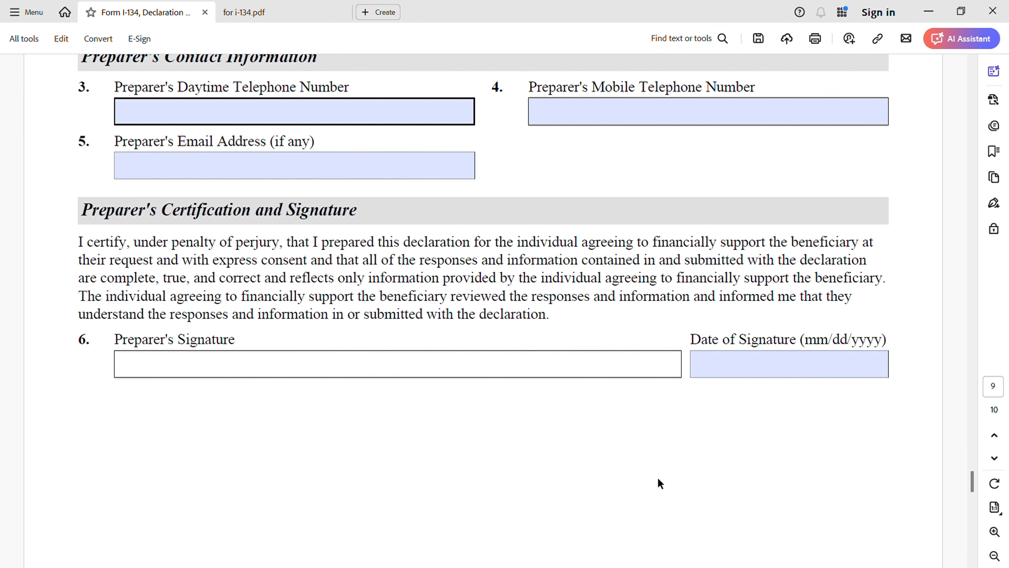
{"action": "scroll", "coordinate": [675, 489], "scroll_direction": "up", "scroll_amount": 1}
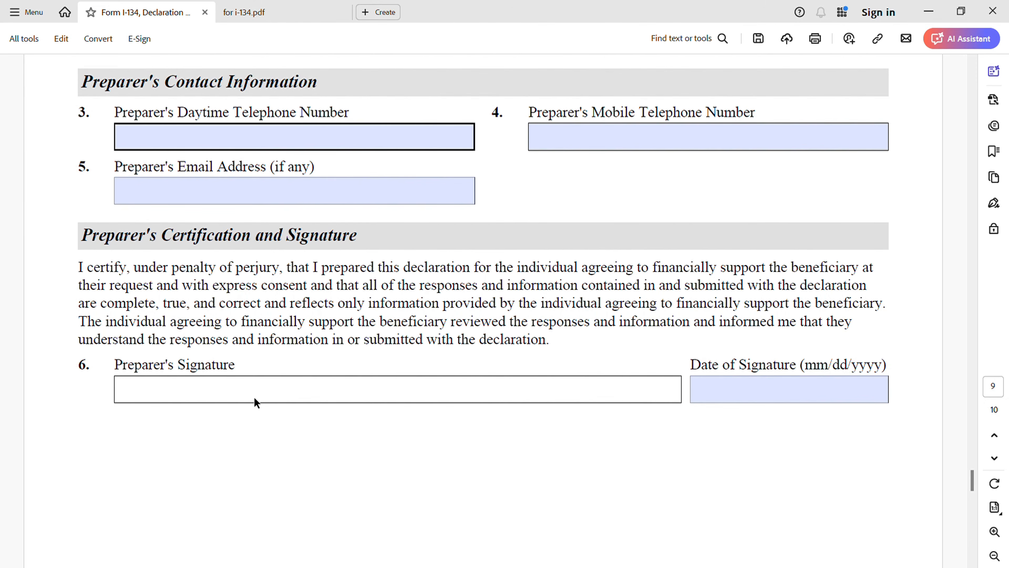
{"action": "scroll", "coordinate": [235, 391], "scroll_direction": "down", "scroll_amount": 10}
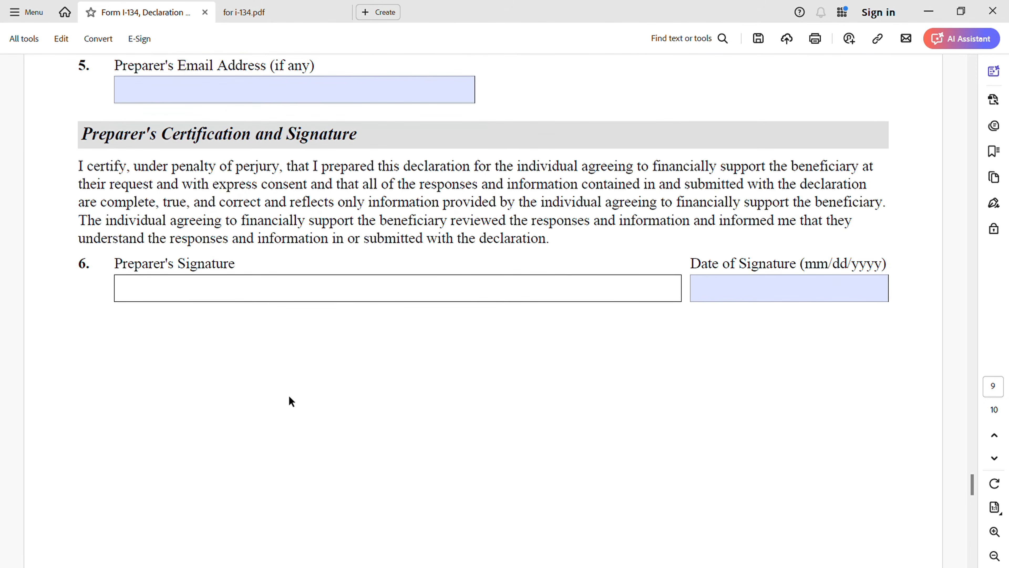
- Review the Part 8 Additional Information page, including the name, A-Number and page, part and item number fields
{"action": "scroll", "coordinate": [355, 409], "scroll_direction": "down", "scroll_amount": 7}
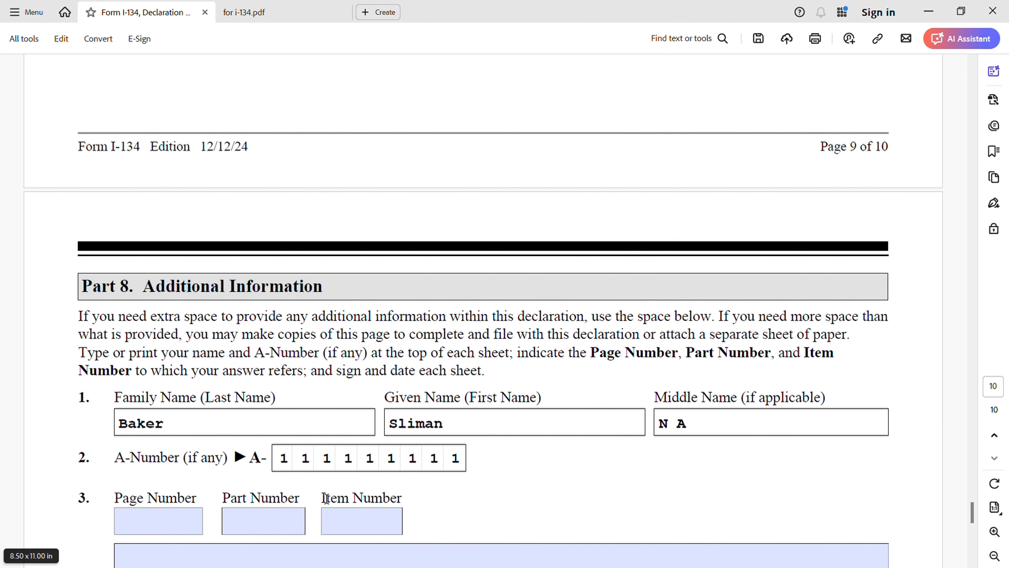
{"action": "scroll", "coordinate": [539, 453], "scroll_direction": "down", "scroll_amount": 1}
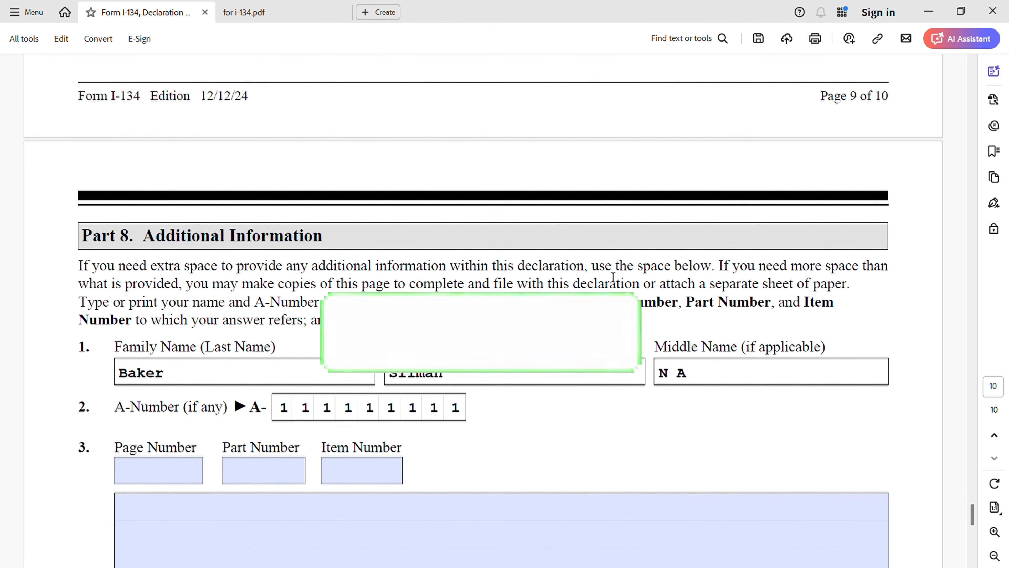
{"action": "scroll", "coordinate": [234, 108], "scroll_direction": "up", "scroll_amount": 2}
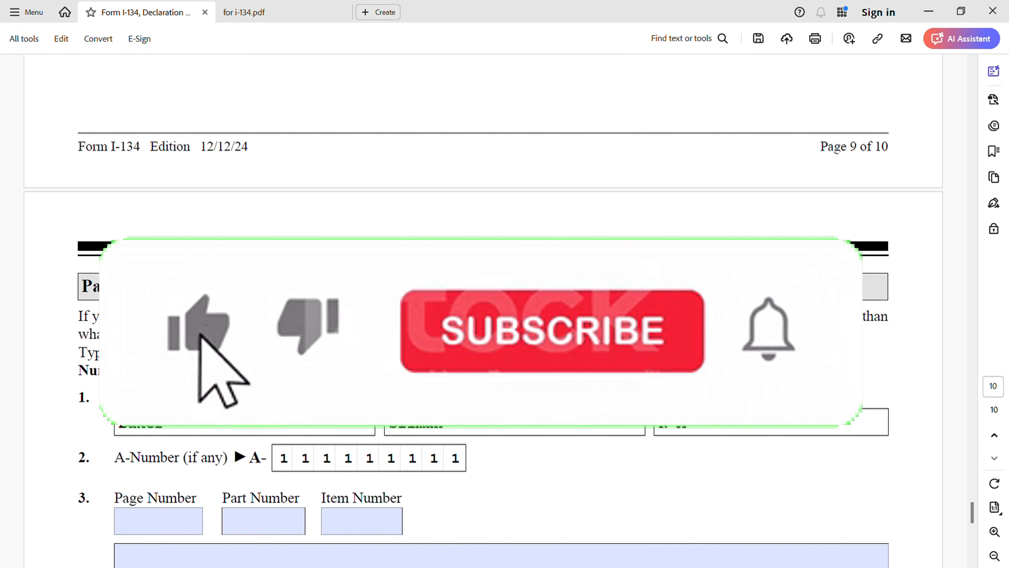